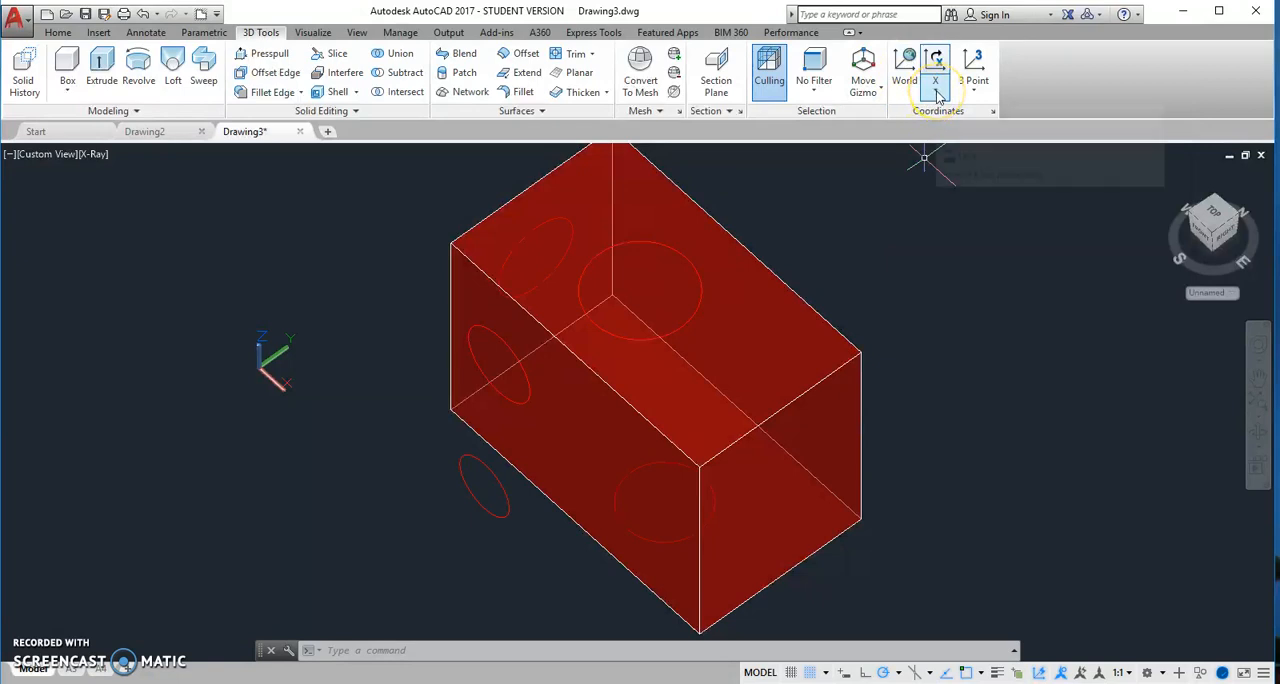
Define a three-point UCS on the box's end face, with origin at its lower front corner, X along the bottom edge and Y upward, and turn Dynamic UCS off
left_click(936, 95)
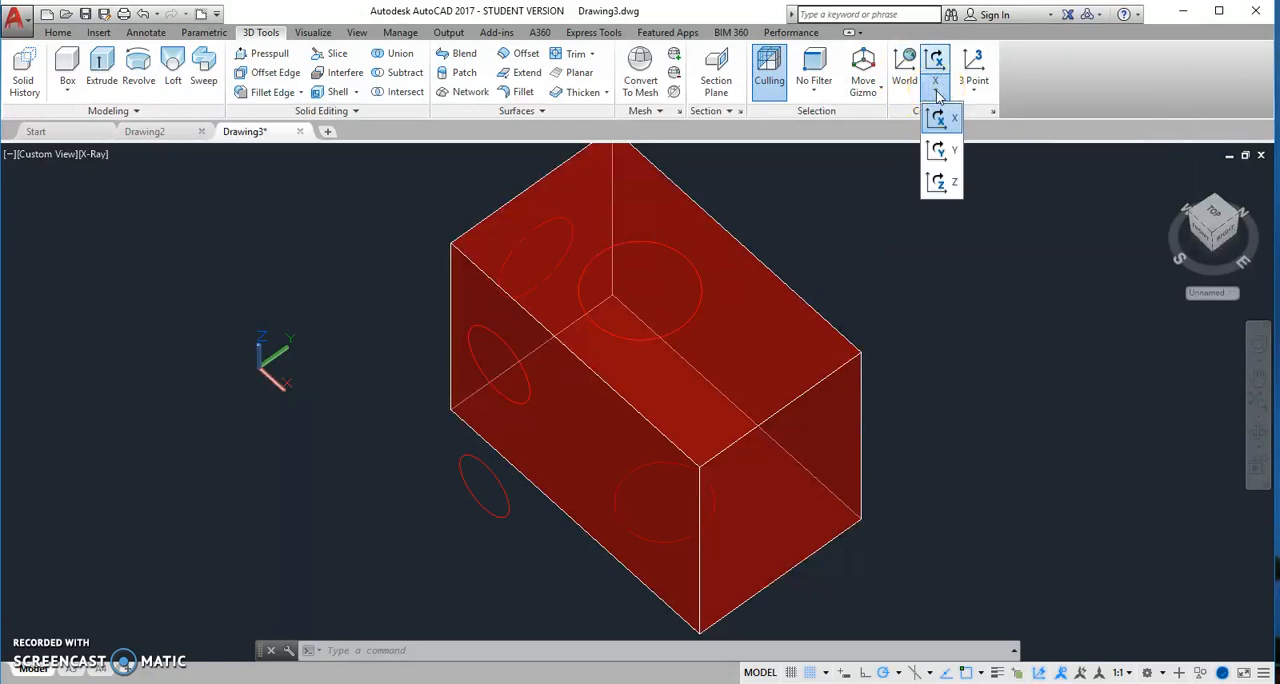
left_click(977, 90)
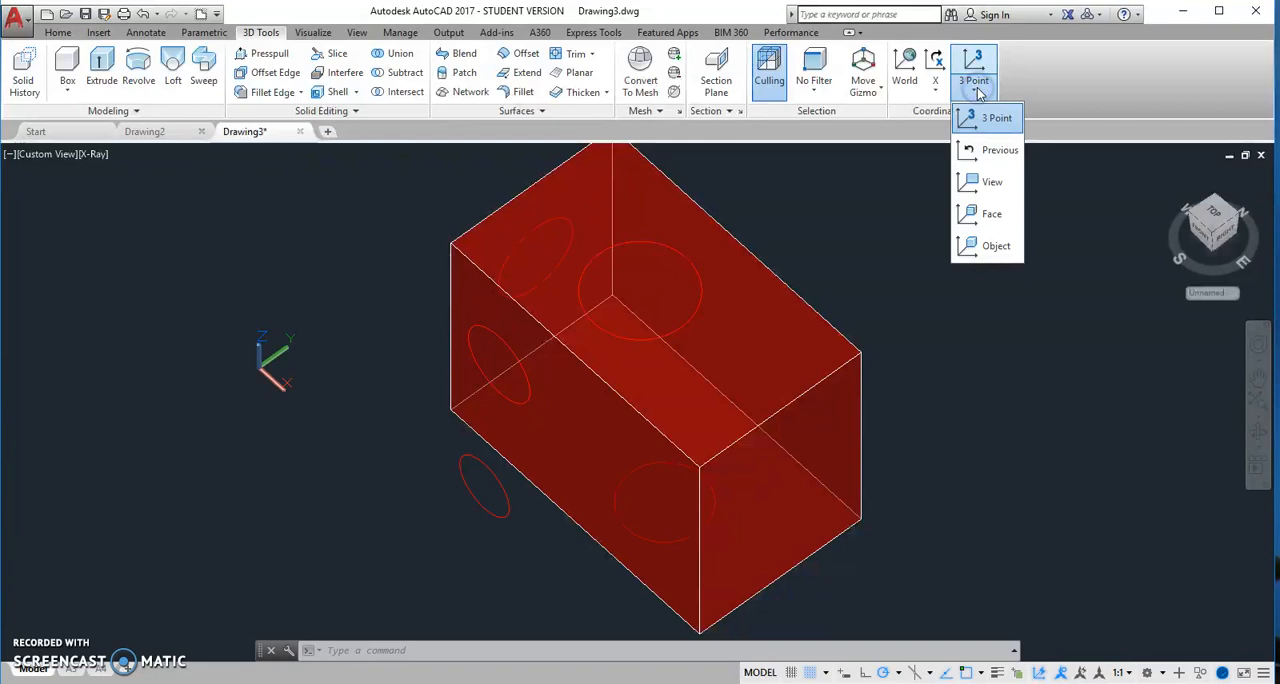
left_click(983, 121)
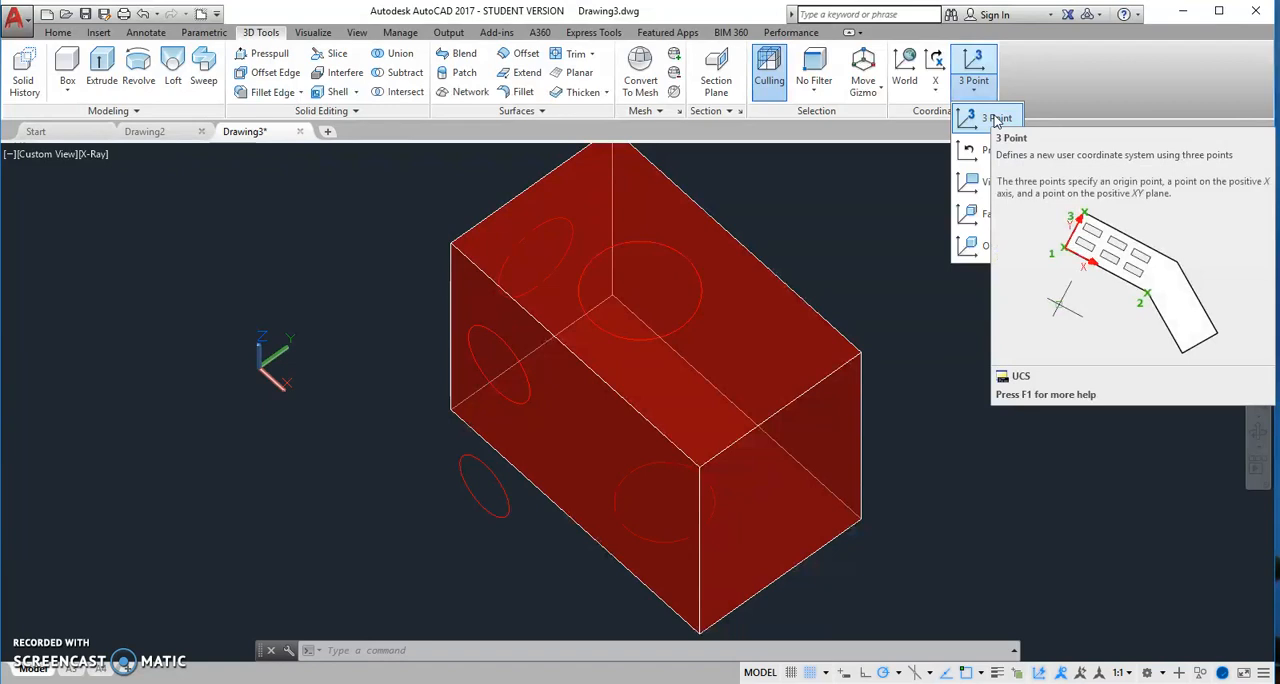
left_click(995, 120)
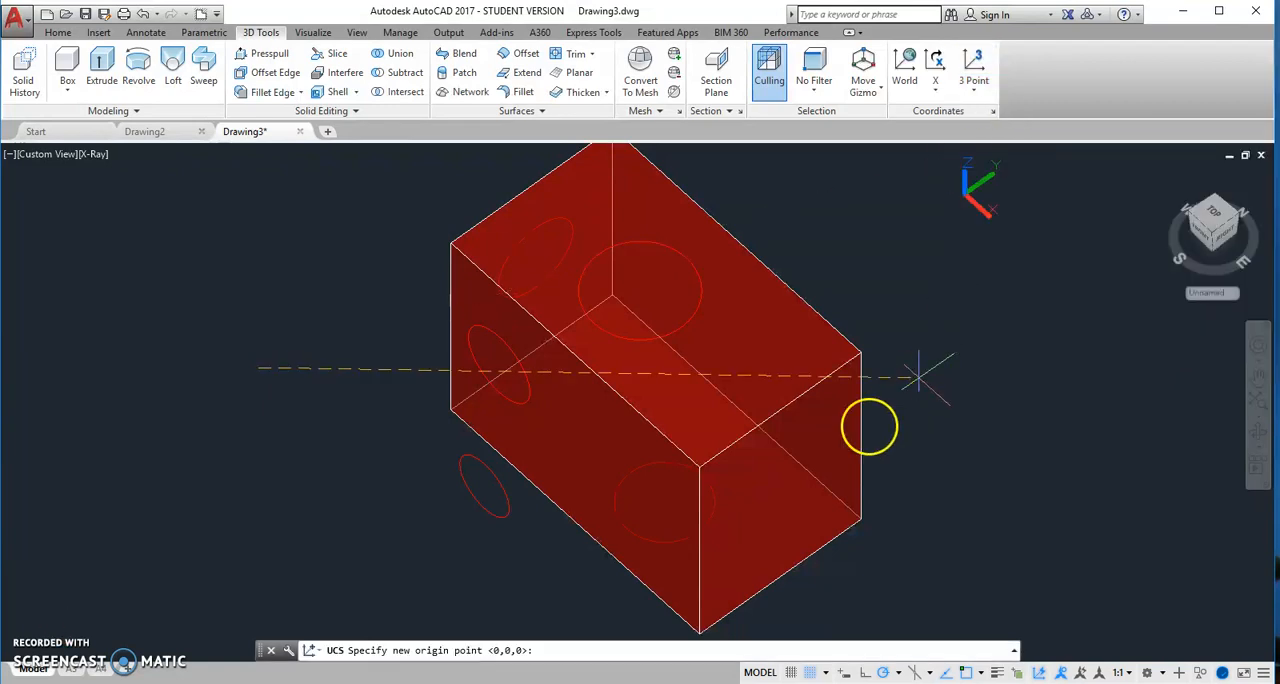
middle_click_drag(835, 449, 812, 306)
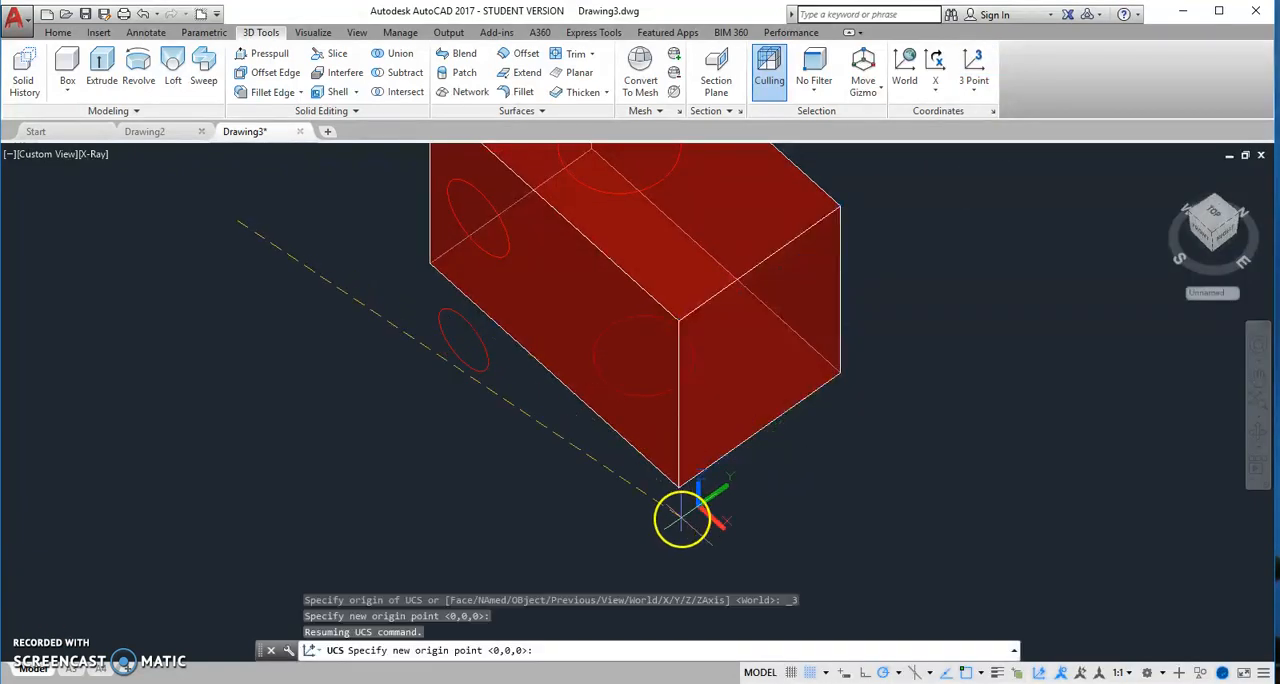
left_click(678, 482)
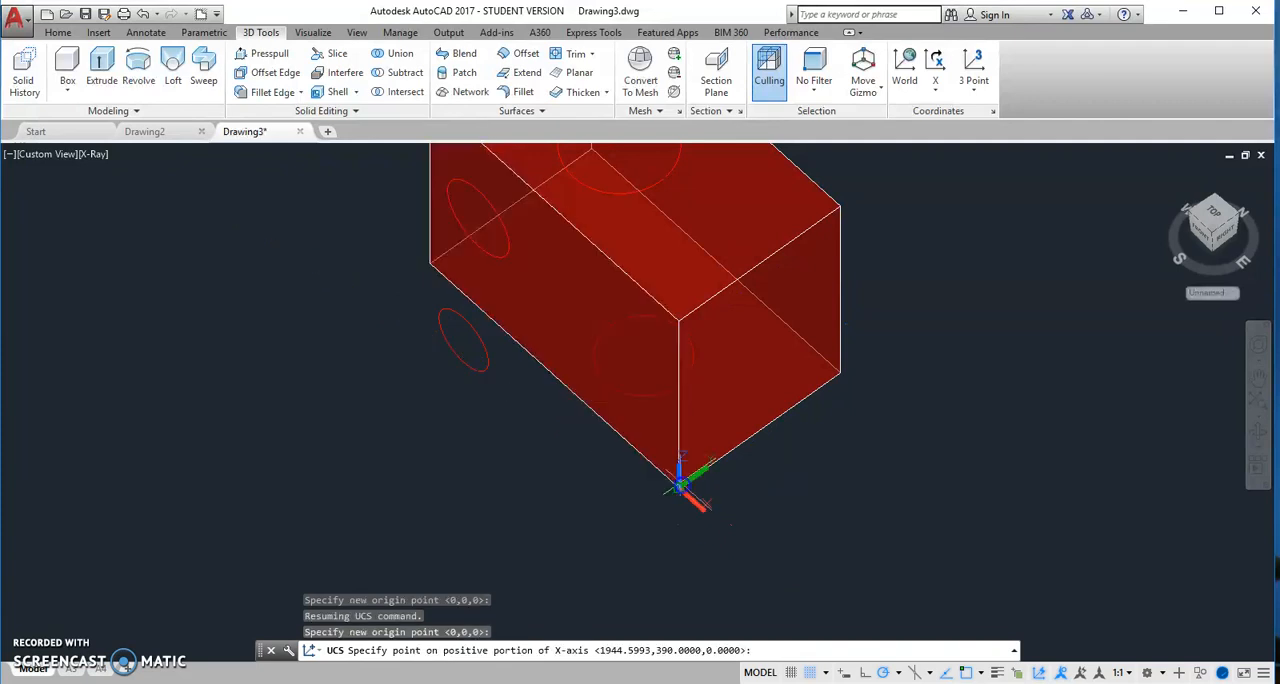
left_click(840, 373)
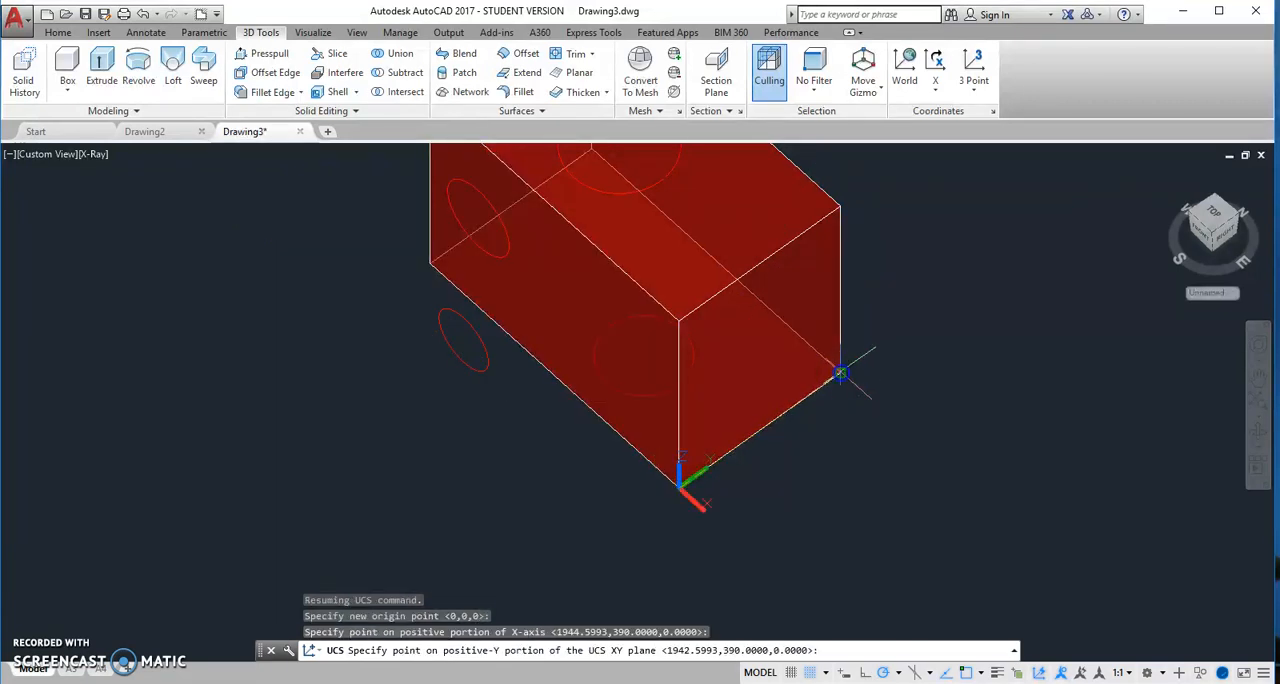
left_click(679, 320)
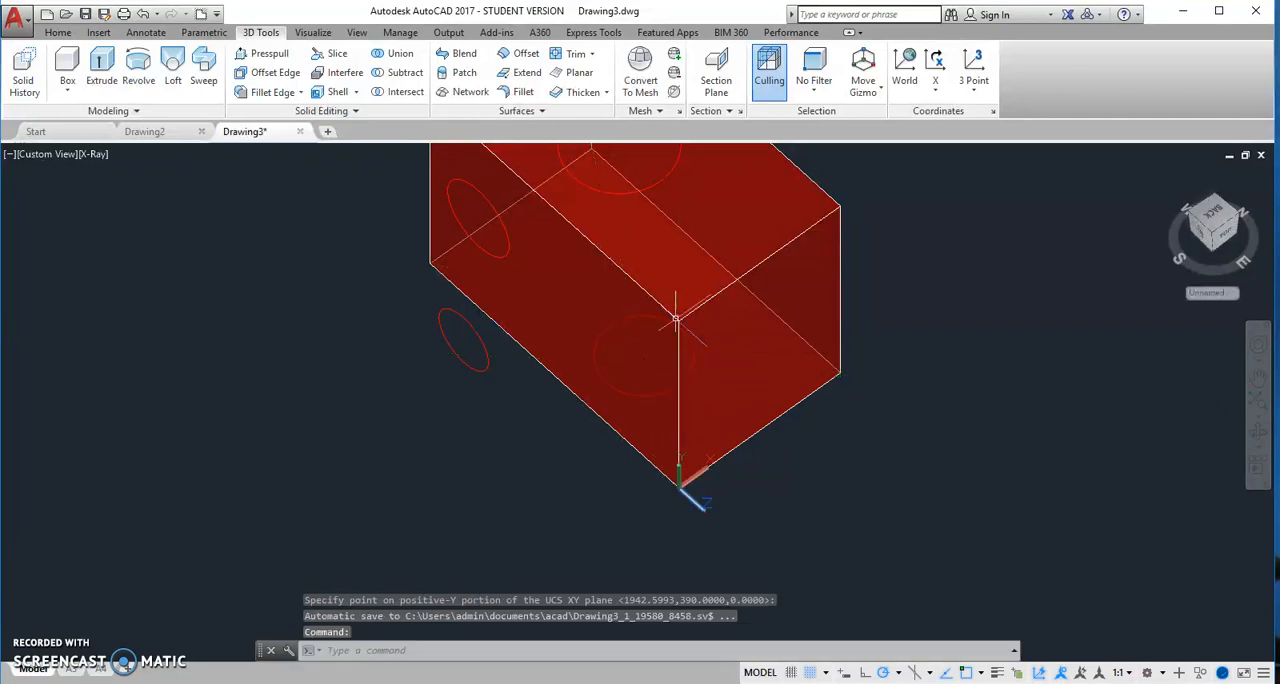
left_click(1040, 676)
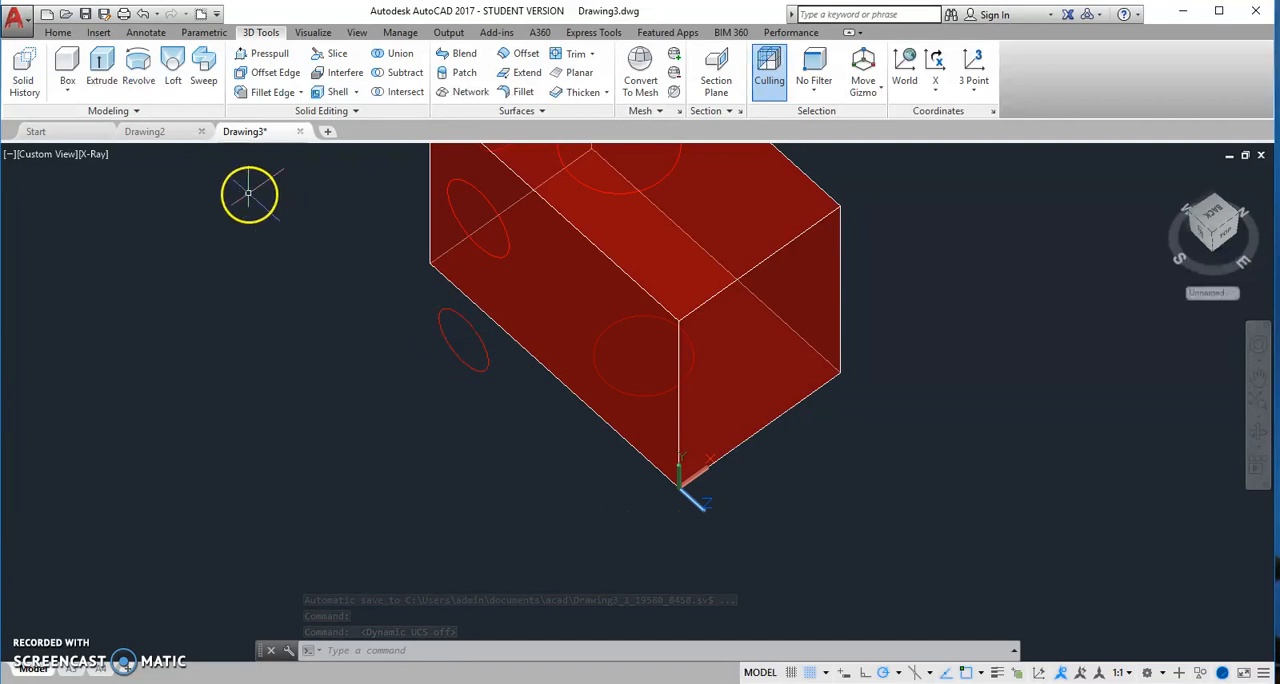
left_click(58, 32)
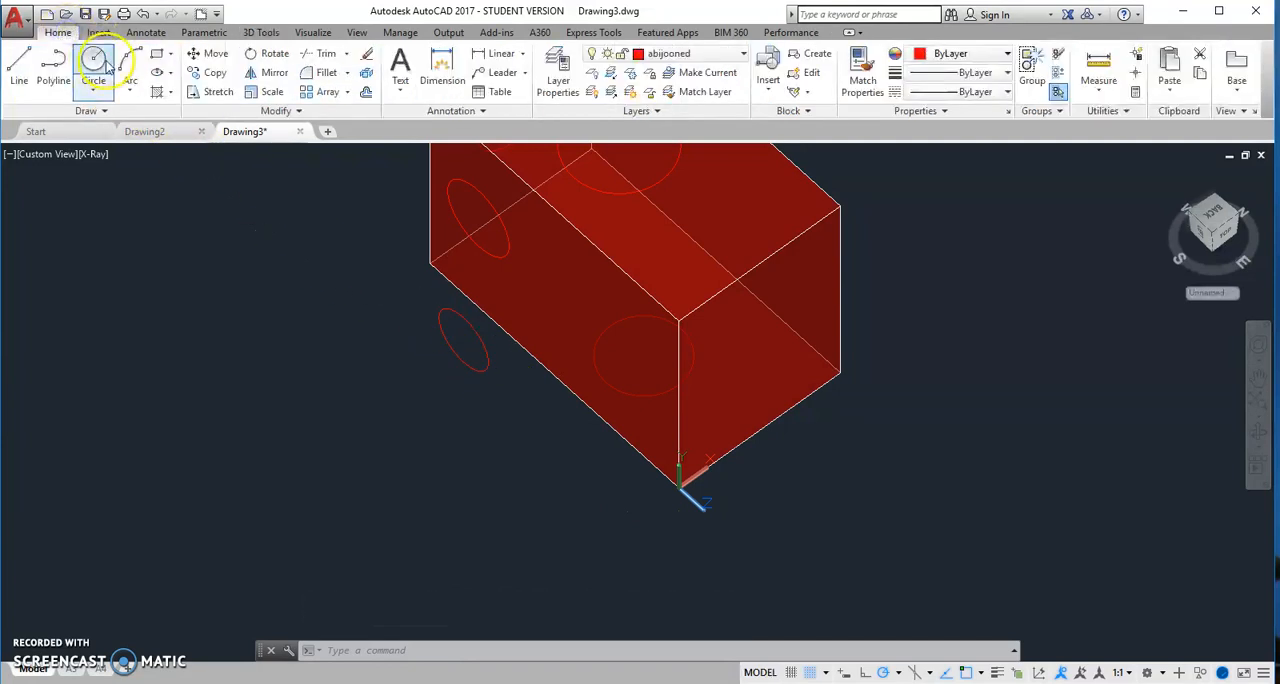
left_click(94, 62)
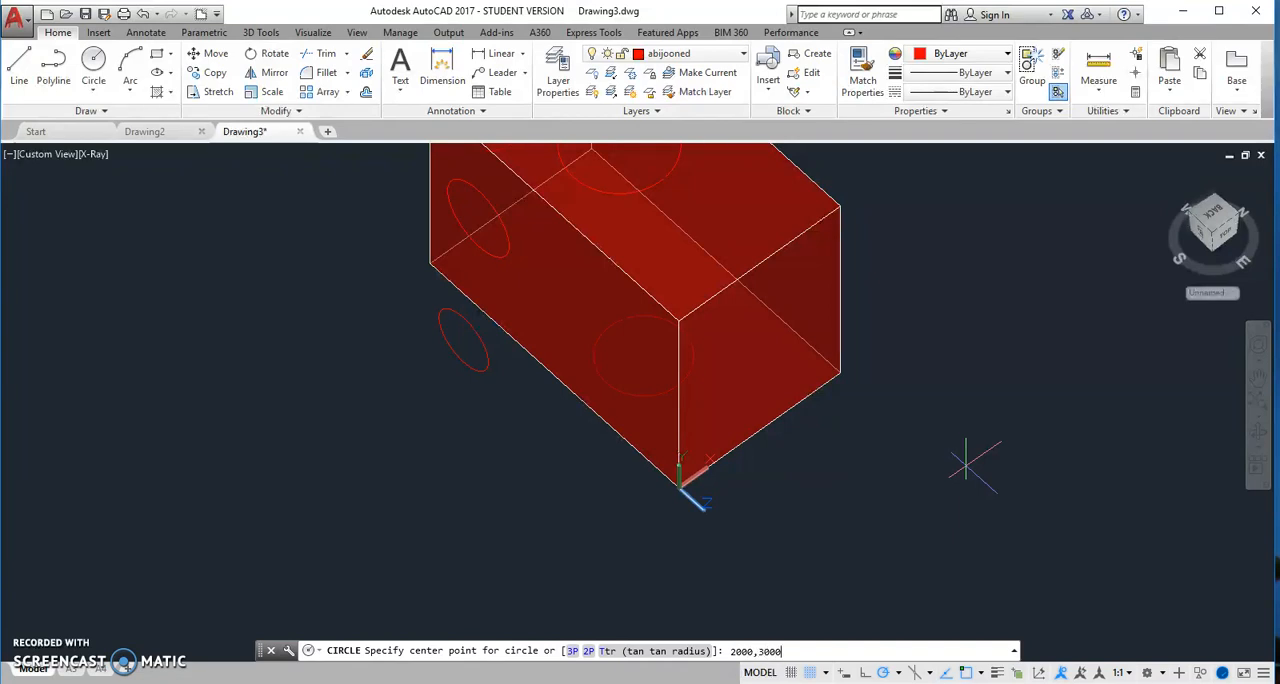
key("Return")
scroll(826, 563, "down", 8)
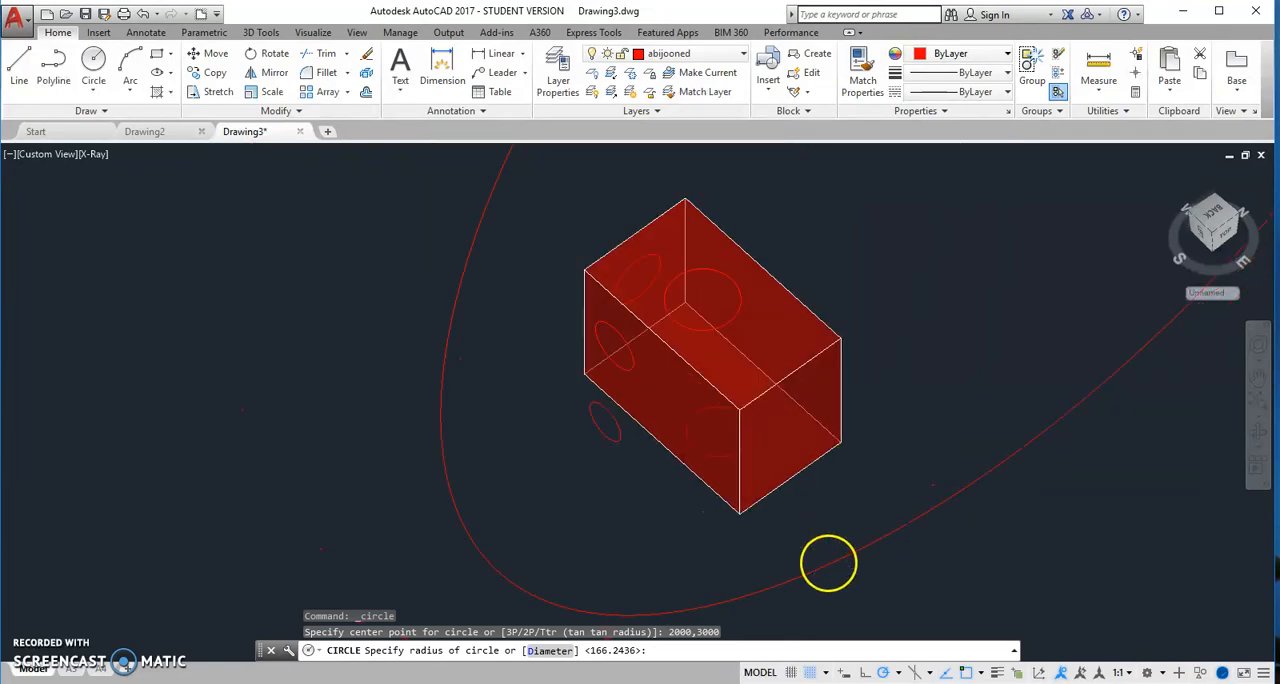
scroll(863, 425, "up", 4)
middle_click_drag(871, 414, 847, 358)
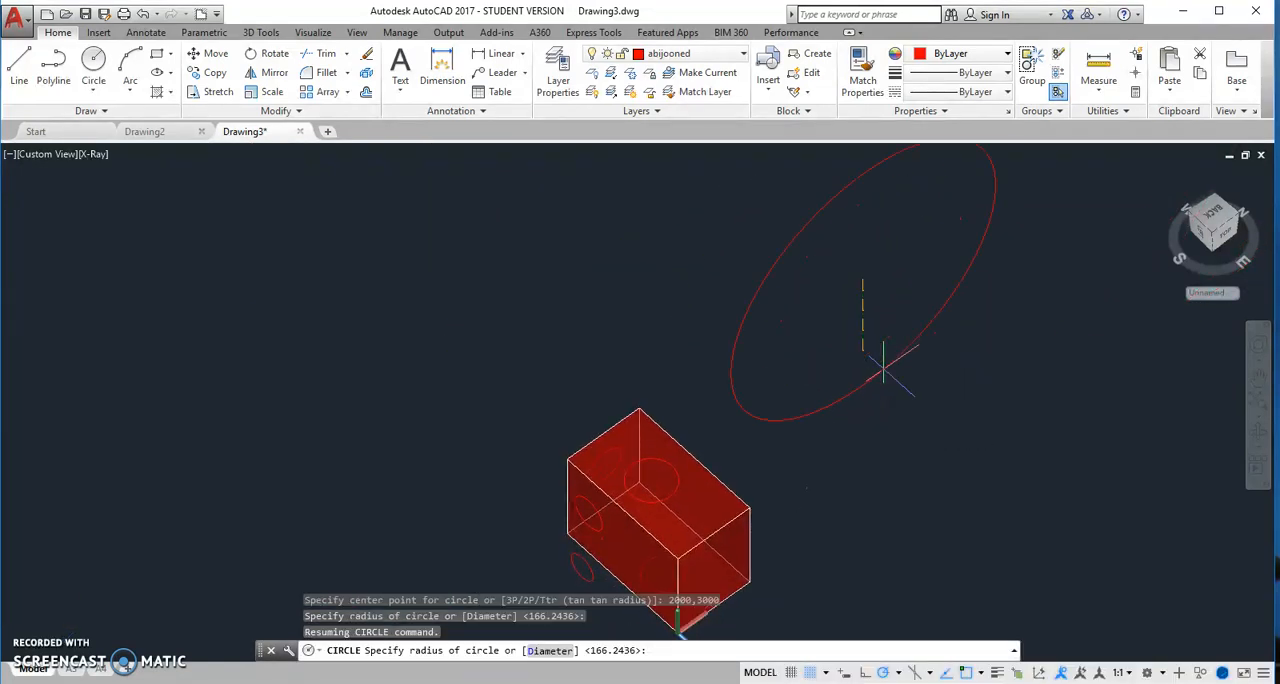
key("Escape")
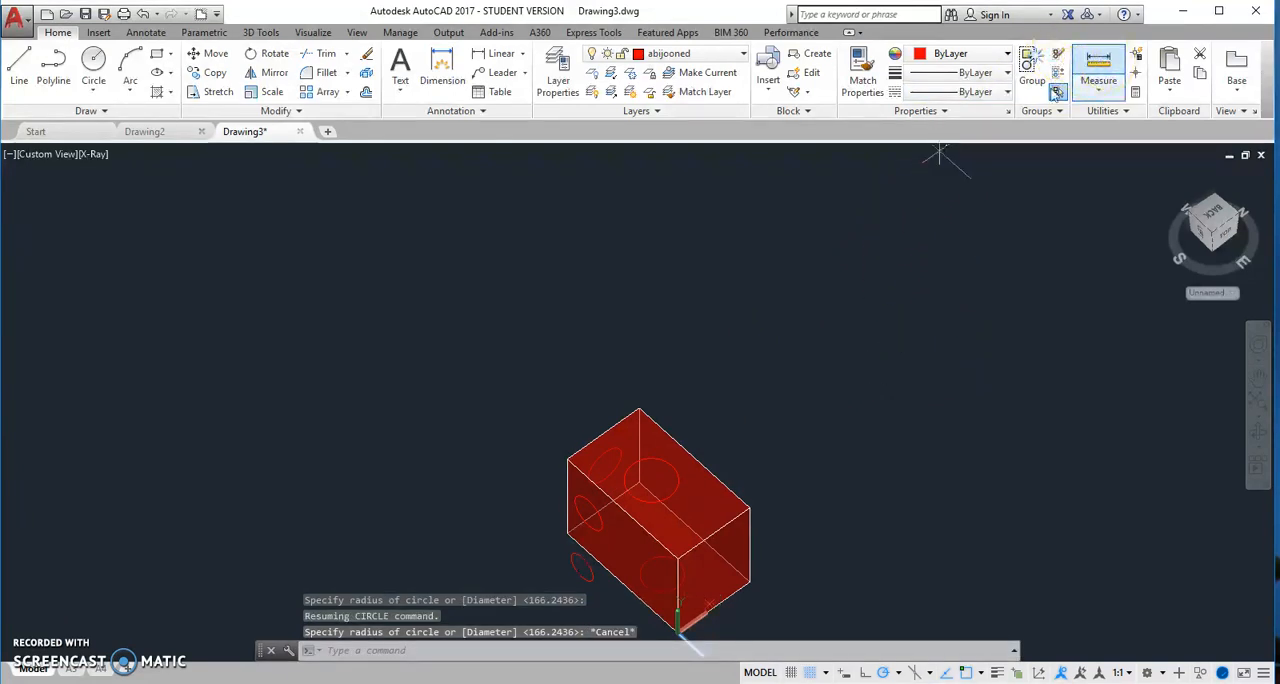
Measure the diagonal of the box's end face from the UCS origin corner to the opposite upper corner
left_click(1098, 68)
middle_click_drag(822, 489, 787, 302)
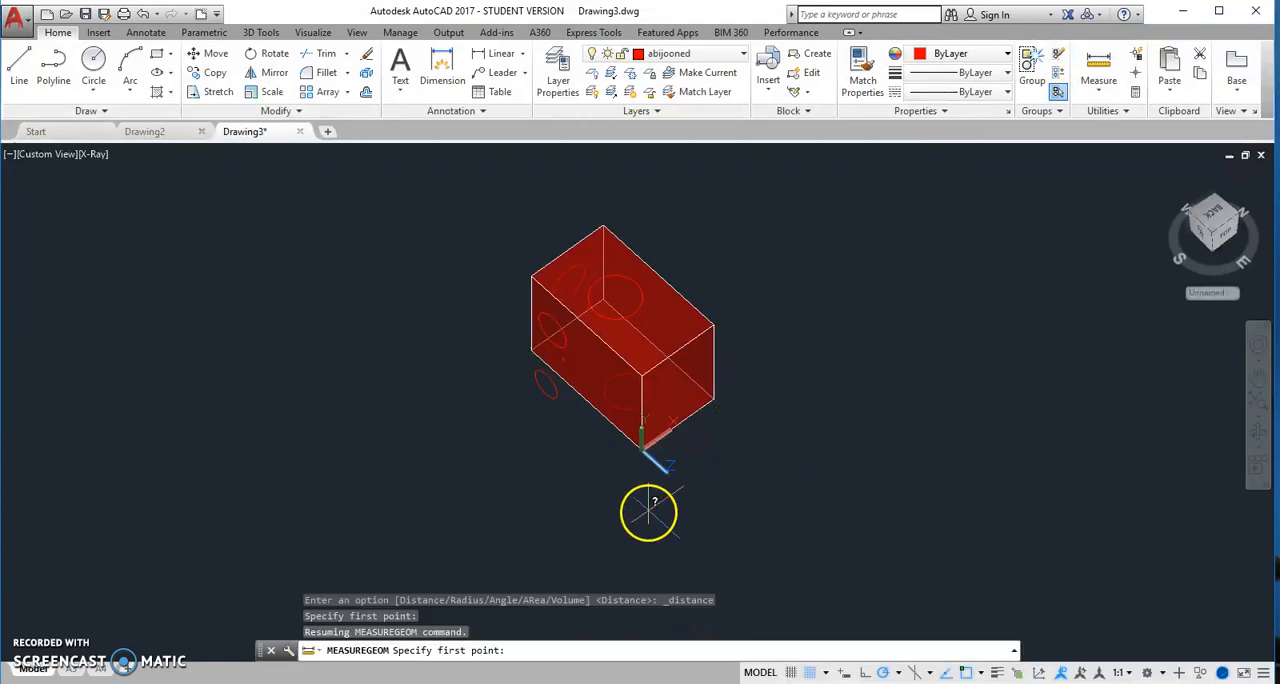
left_click(642, 446)
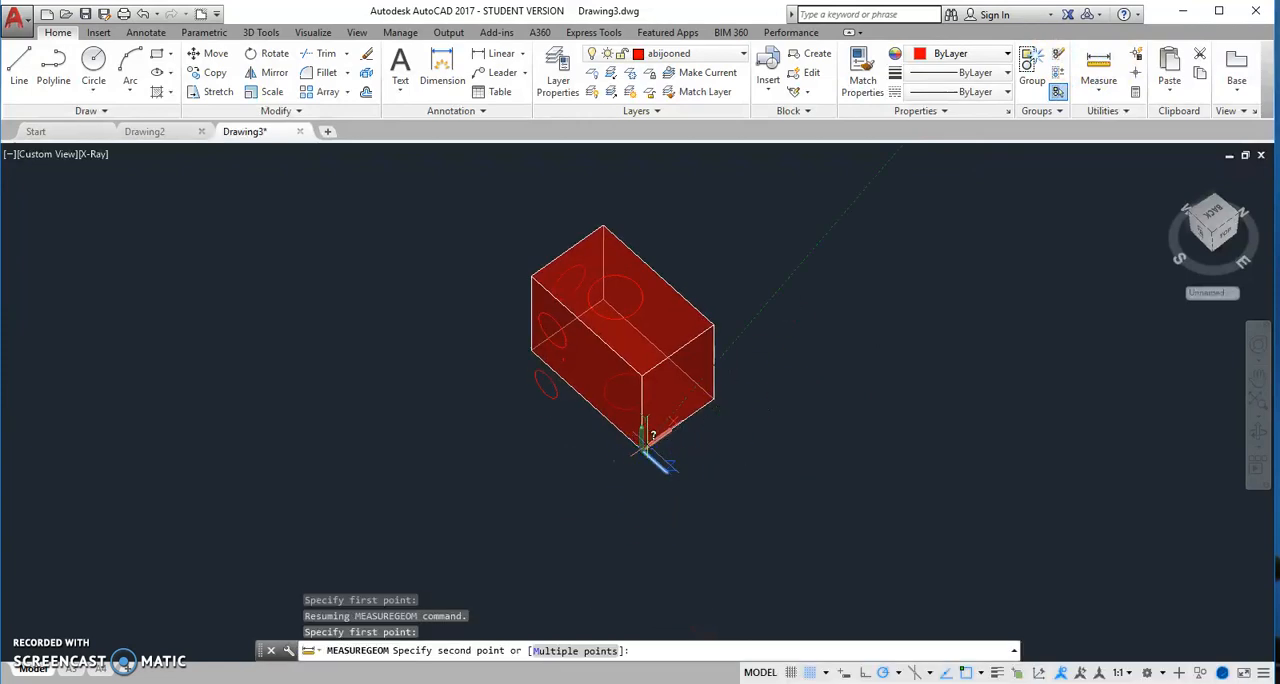
left_click(716, 325)
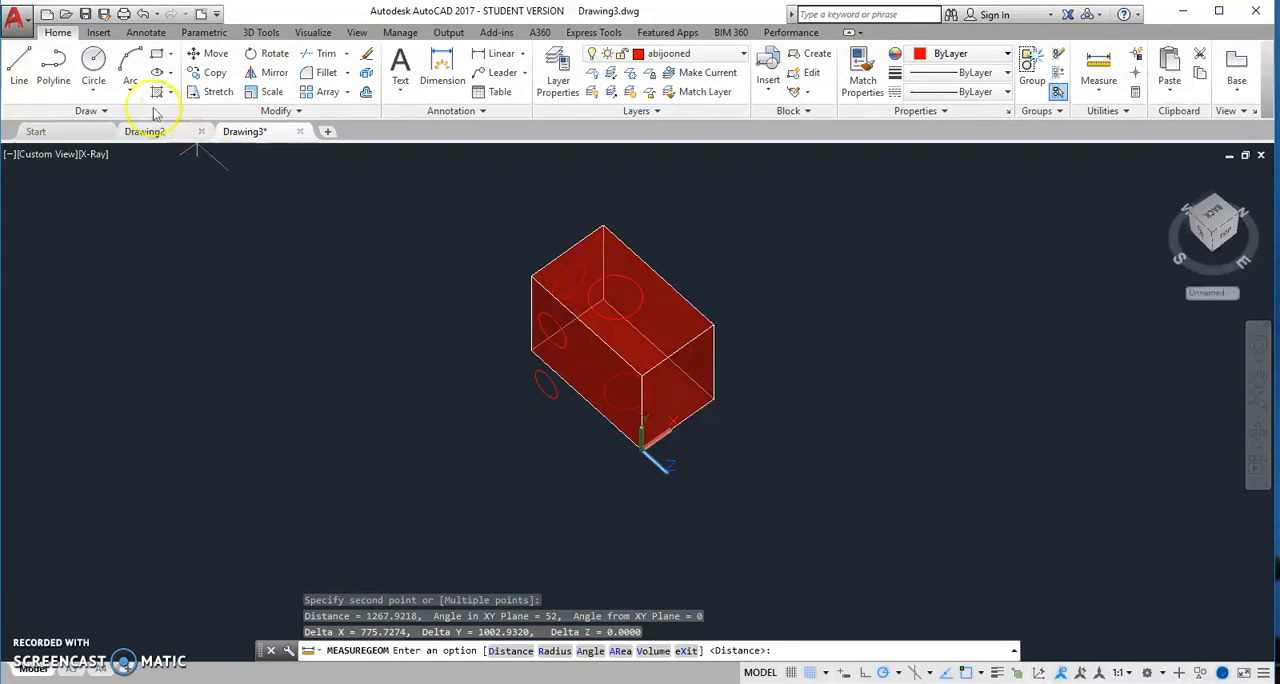
Draw a circle on the box's end face with its center at 500,400 and a radius of 100
left_click(93, 62)
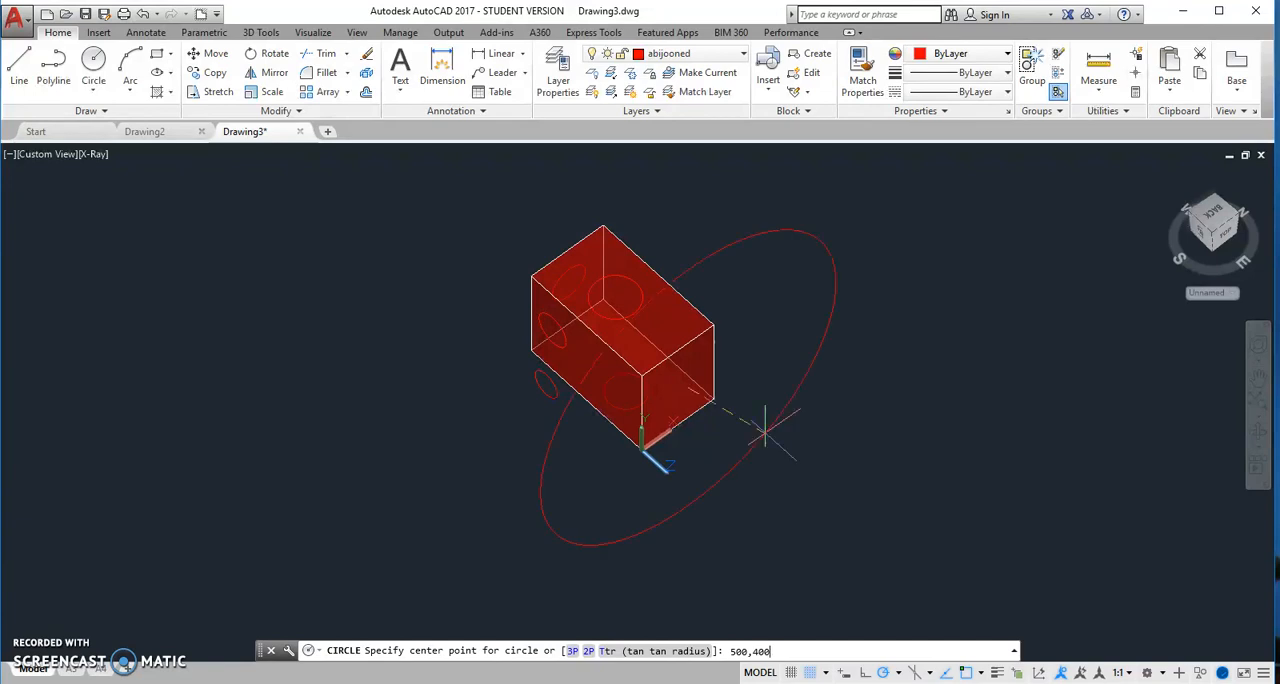
key("Return")
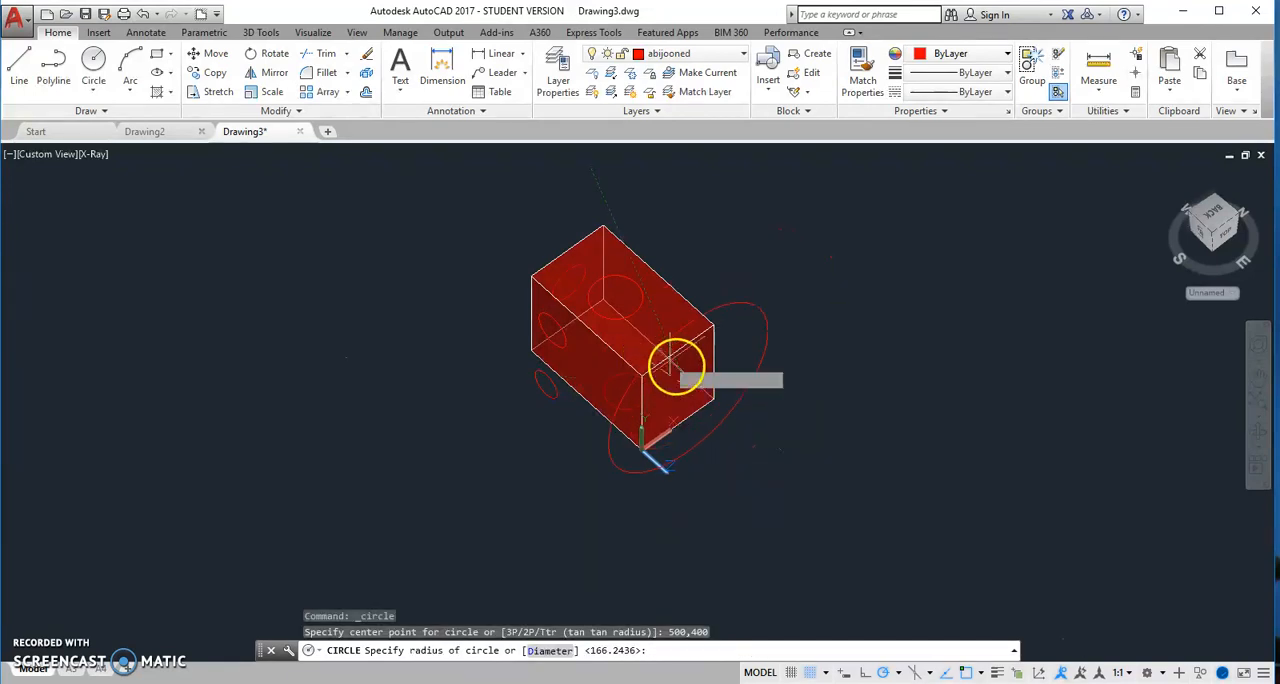
scroll(665, 365, "up", 5)
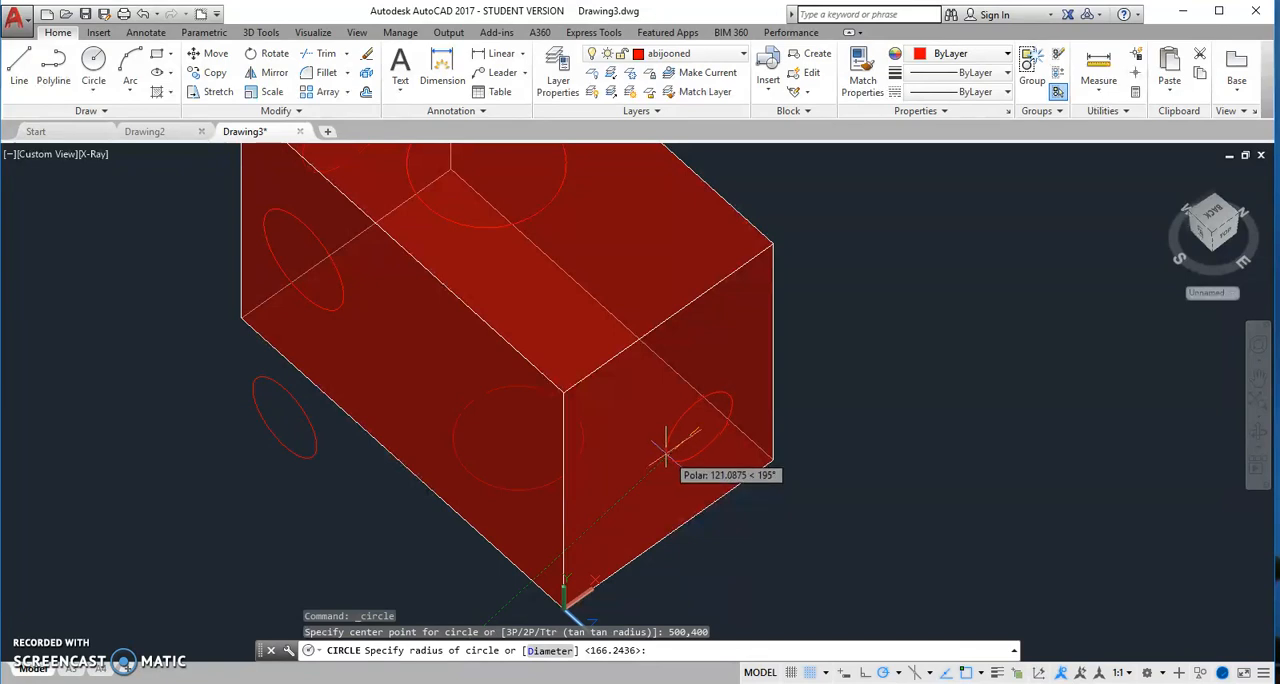
type("100")
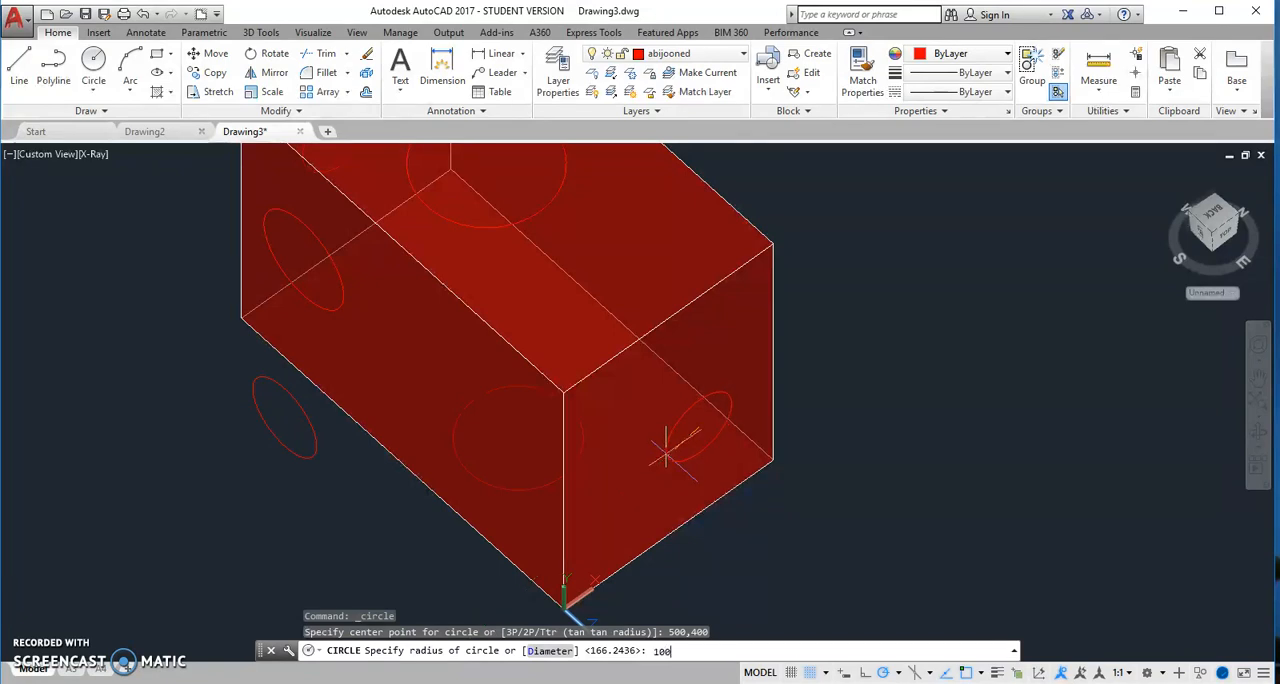
key("Return")
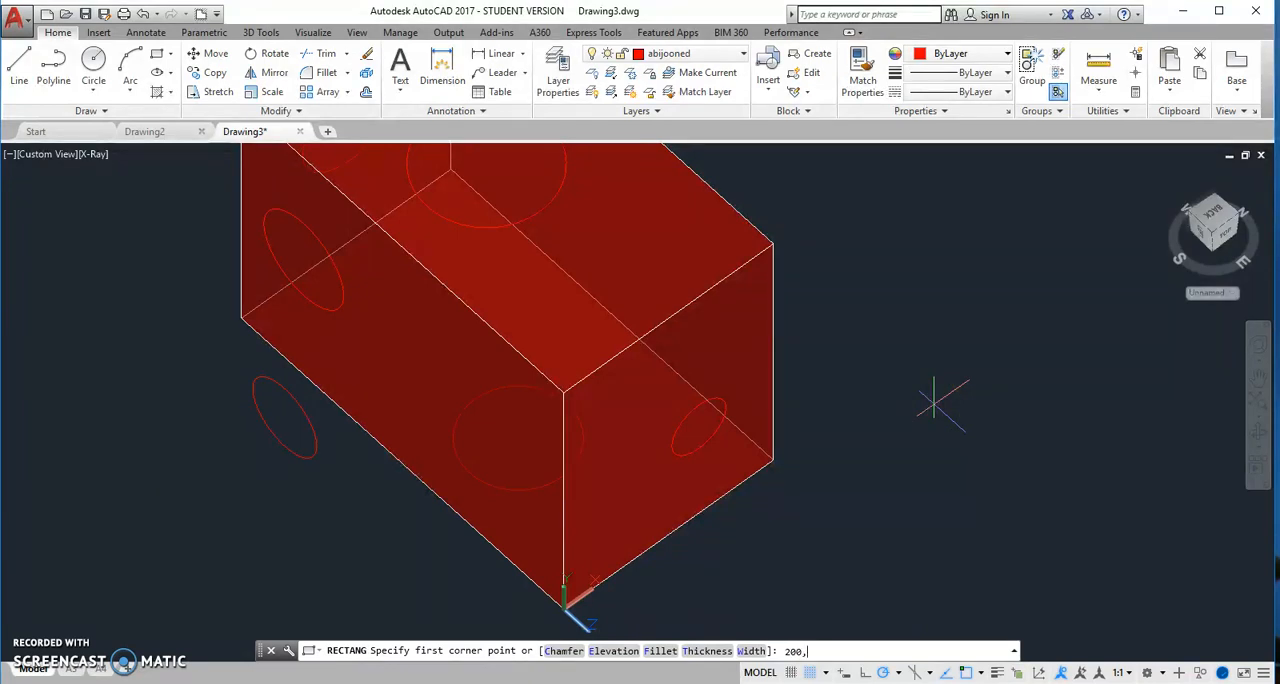
Draw a rectangle on the box's end face from corner 200,0 to corner 300,500
key("Return")
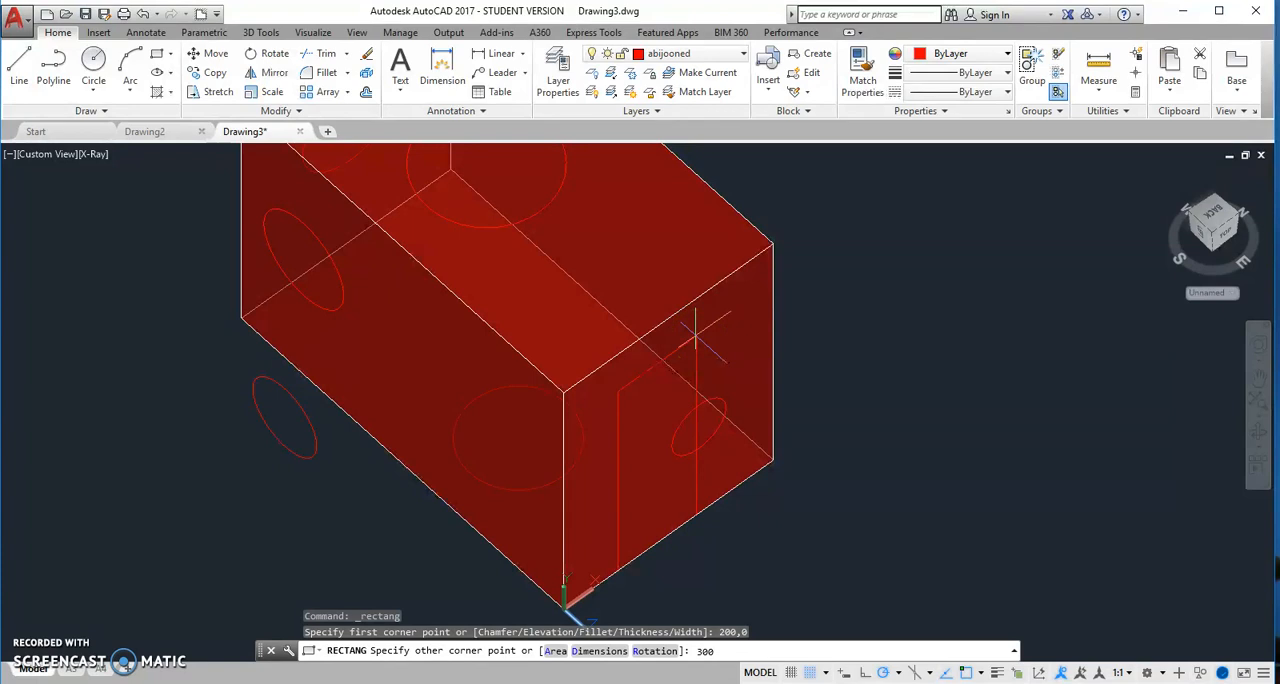
key("Return")
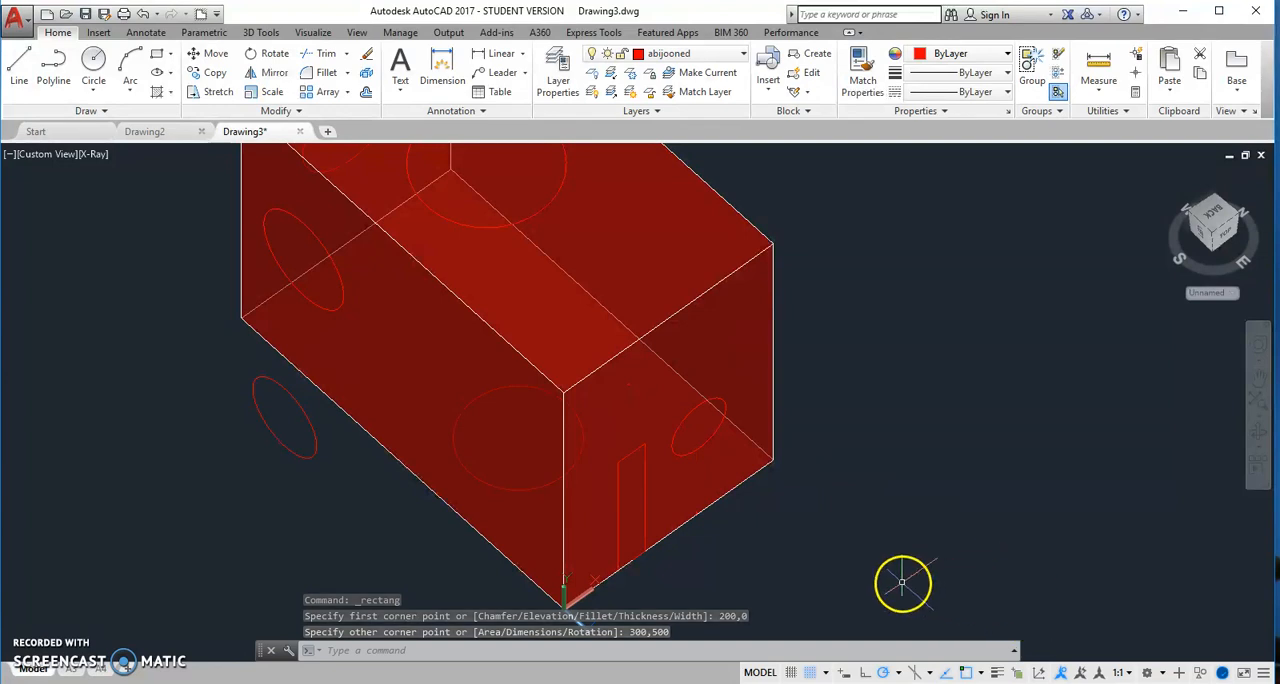
middle_click_drag(826, 527, 864, 495)
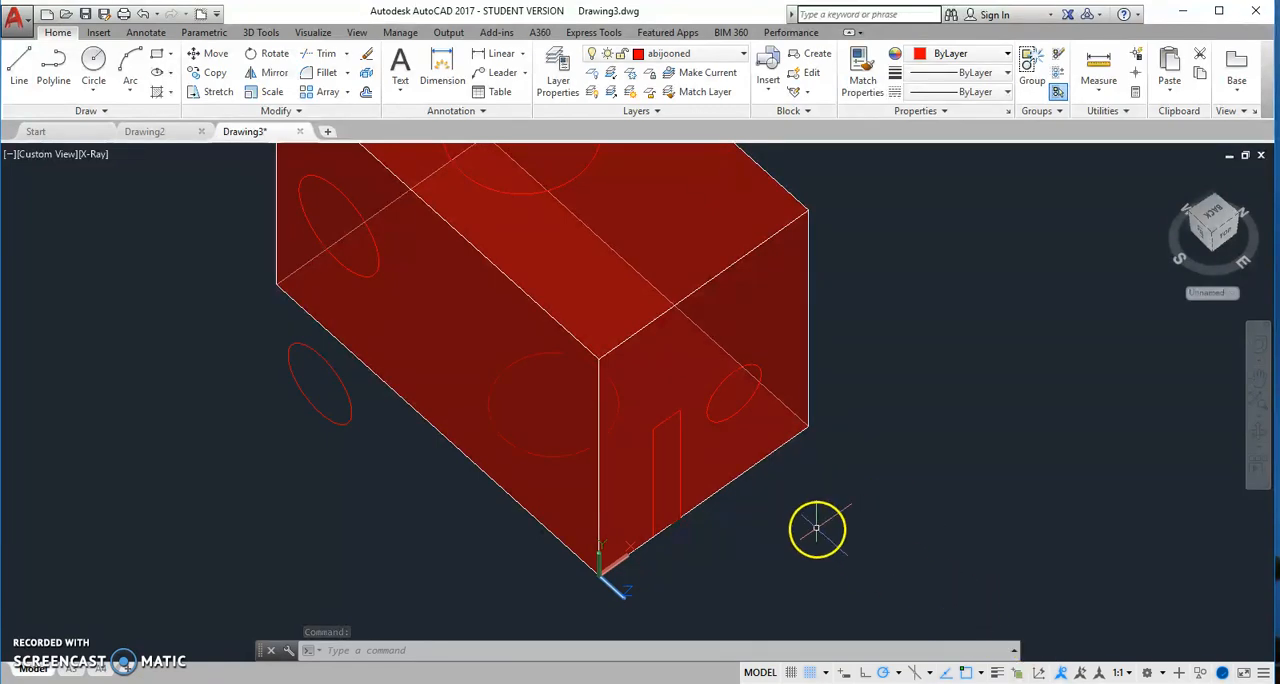
middle_click_drag(817, 516, 848, 540)
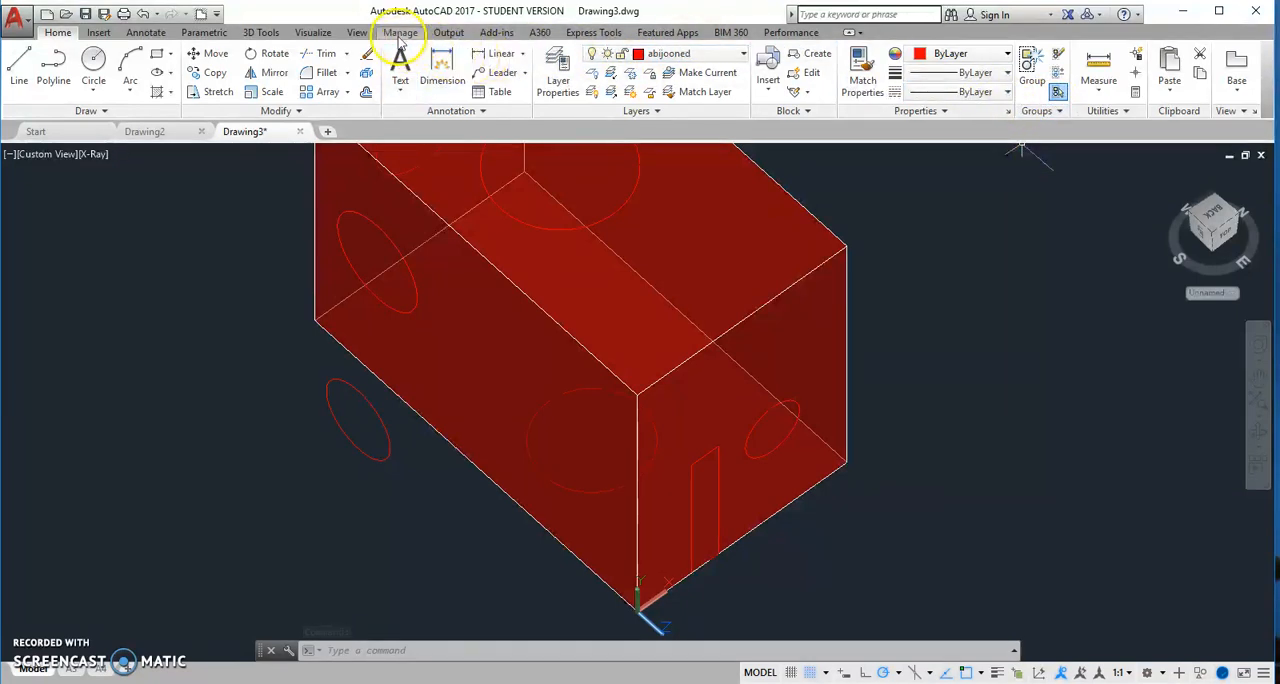
Align the UCS with the current view plane, using the View option
left_click(265, 32)
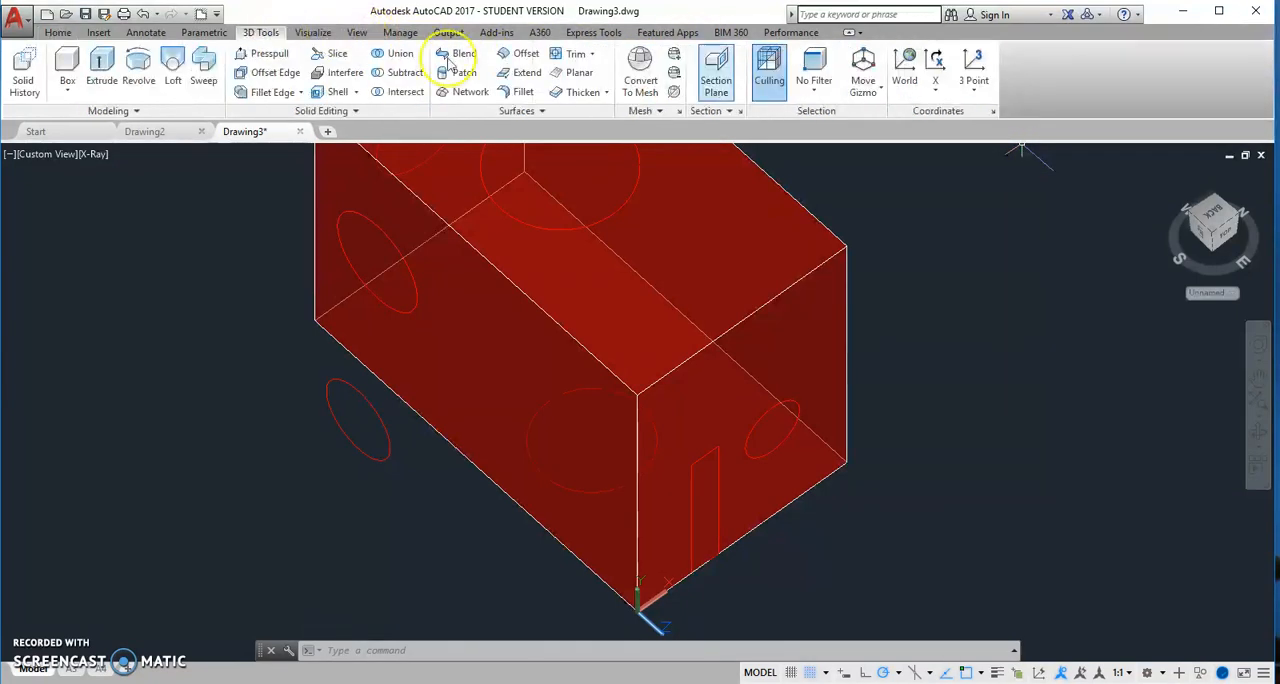
left_click(985, 90)
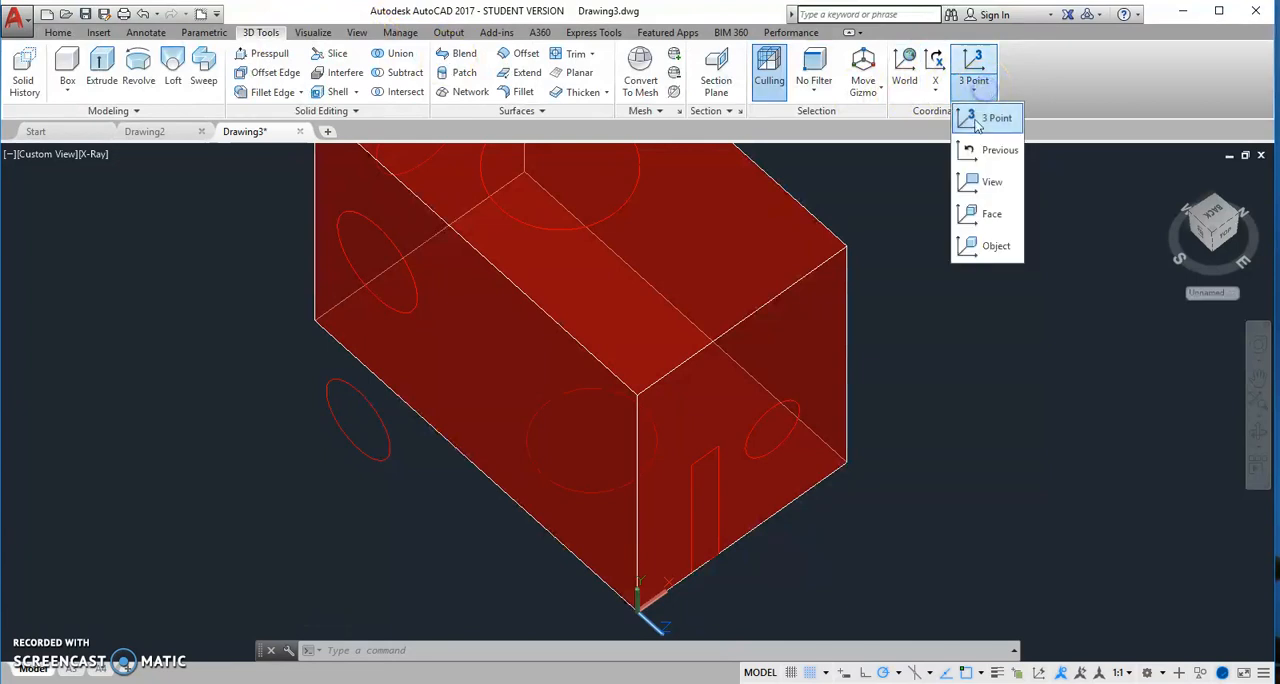
left_click(990, 185)
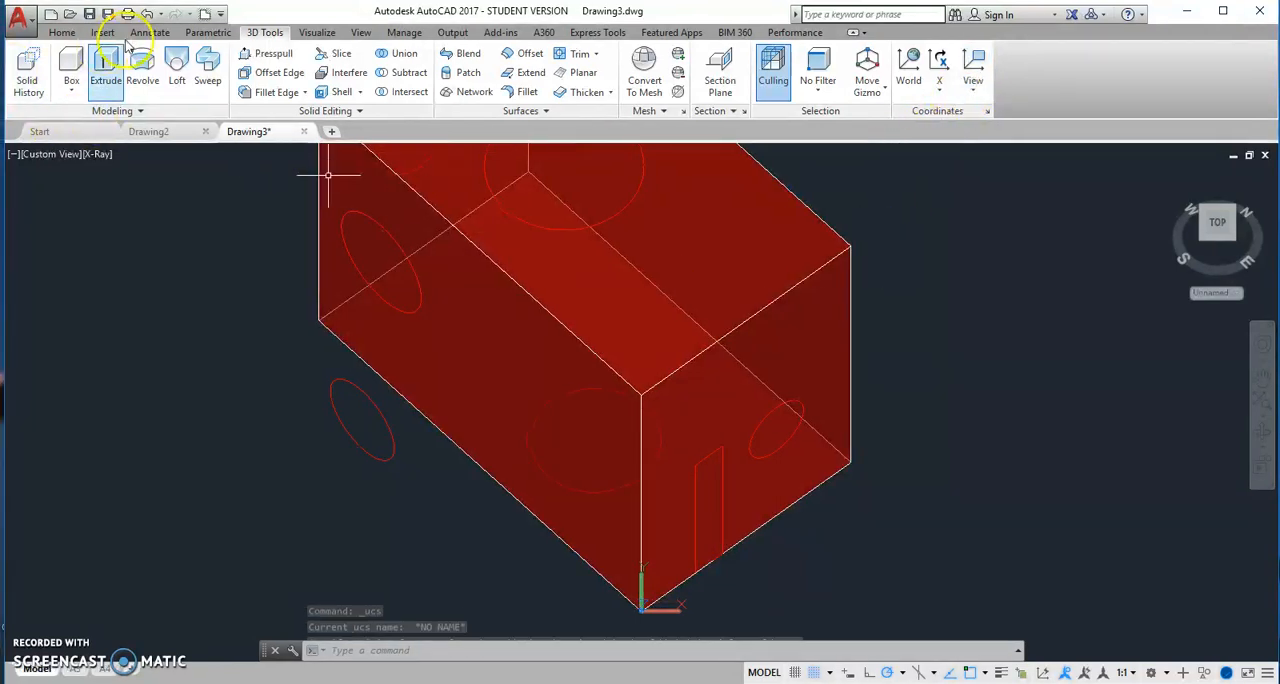
Draw a freehand circle with a radius of about 130 in the view-aligned plane, beside the box's end face
left_click(62, 32)
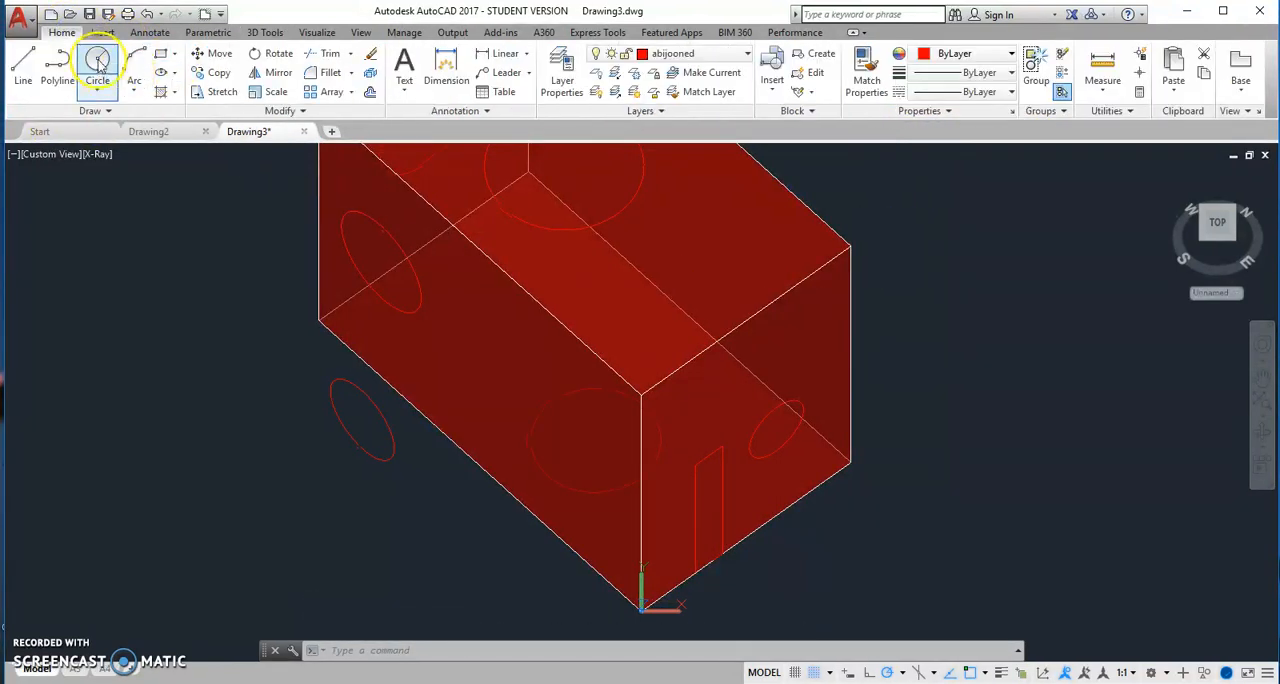
type("c")
key("Return")
left_click(934, 420)
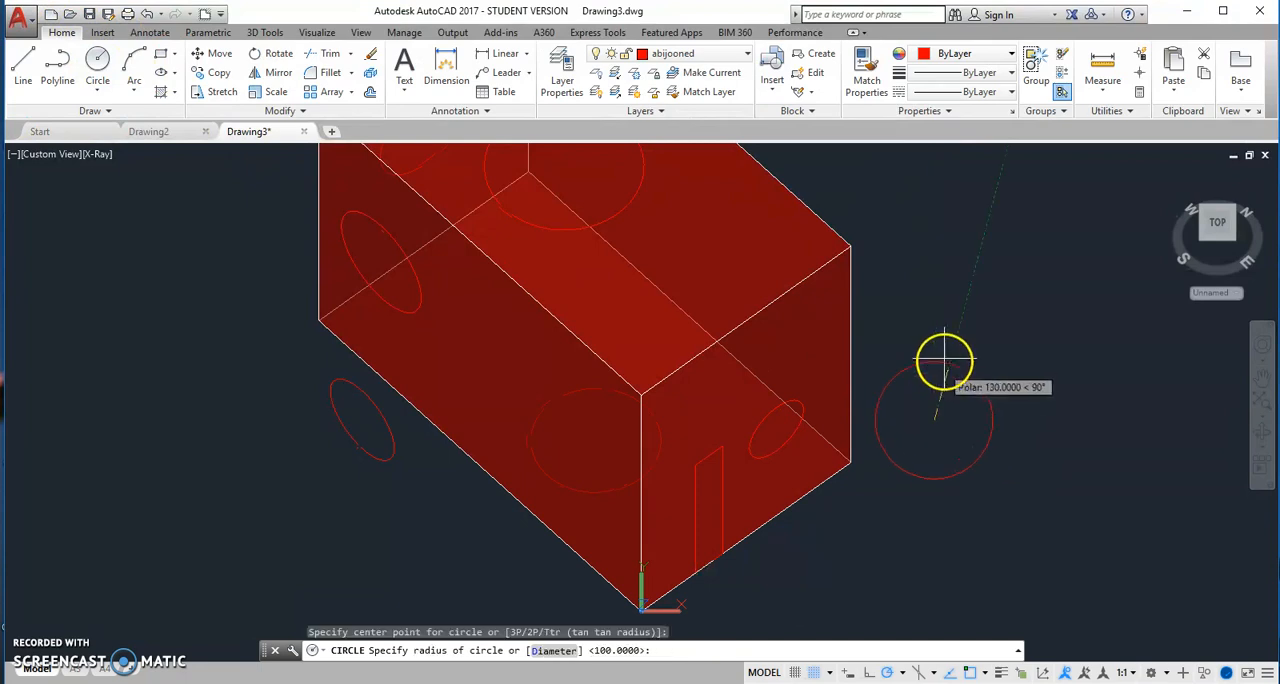
left_click(943, 358)
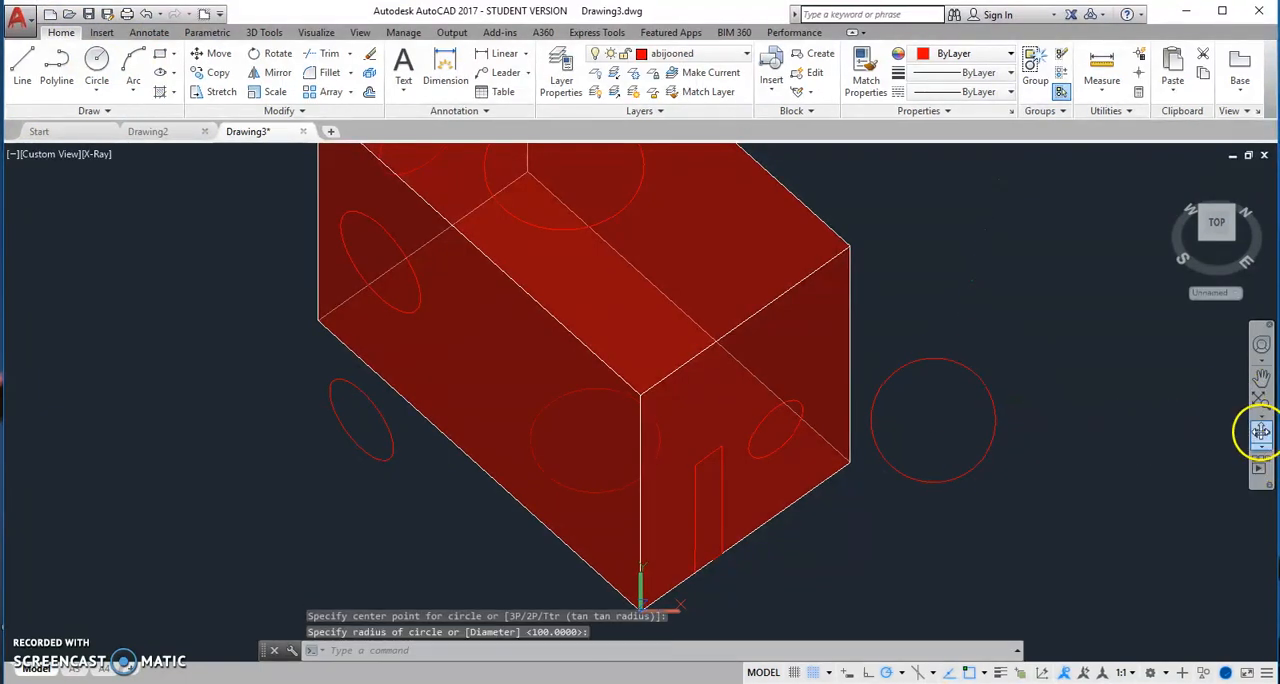
Try to align the UCS with the box's long side face, using the Face option
left_click(1261, 432)
mouse_move(1080, 432)
left_mouse_down()
mouse_move(1003, 449)
mouse_move(838, 310)
mouse_move(789, 340)
mouse_move(783, 386)
mouse_move(984, 408)
mouse_move(1092, 450)
left_mouse_up()
right_click(975, 277)
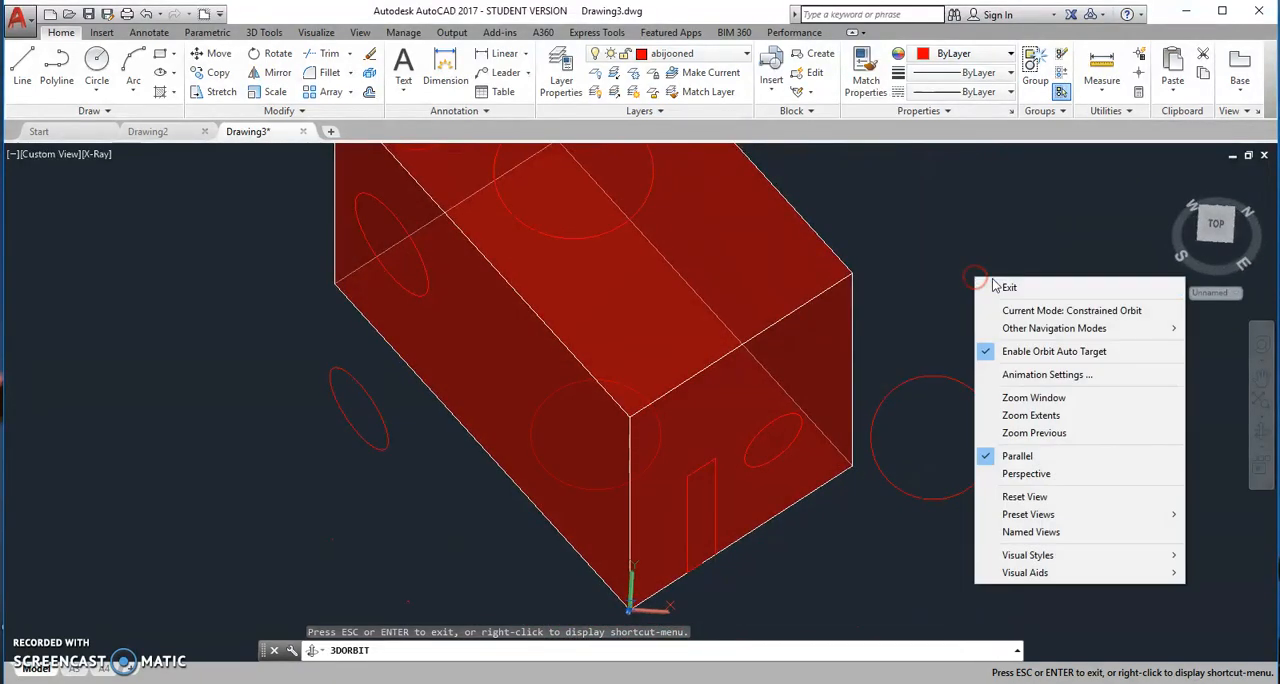
left_click(1011, 290)
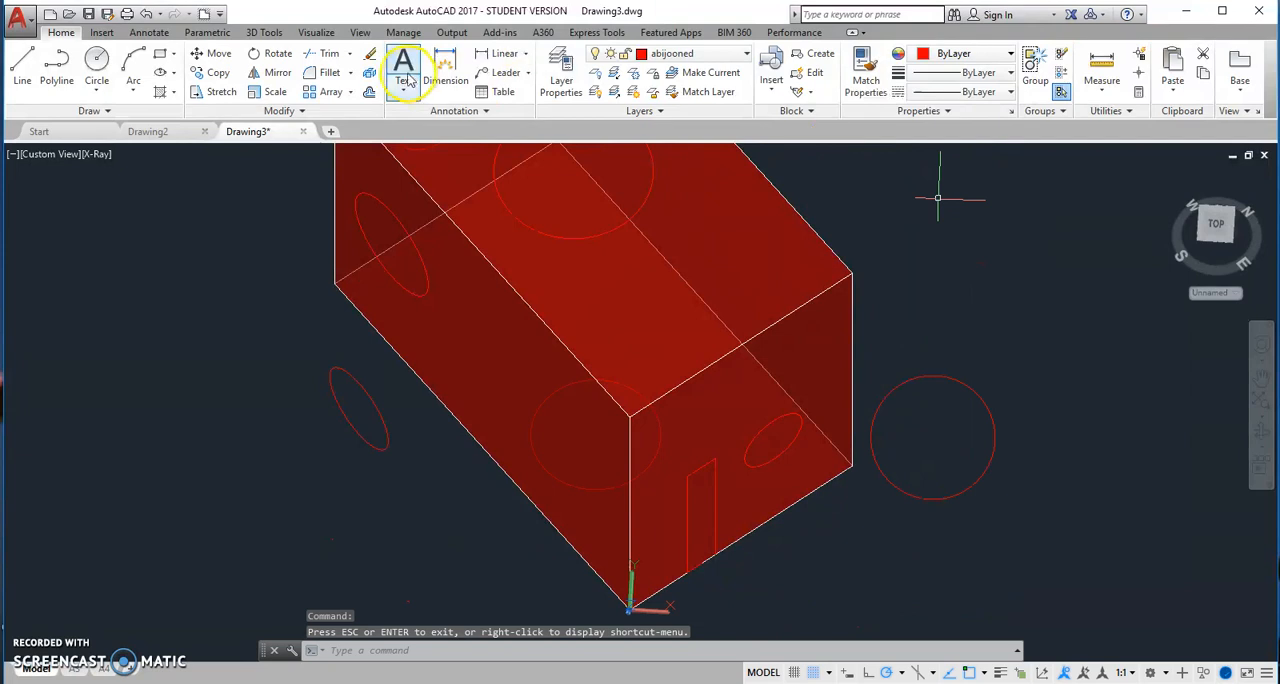
left_click(266, 32)
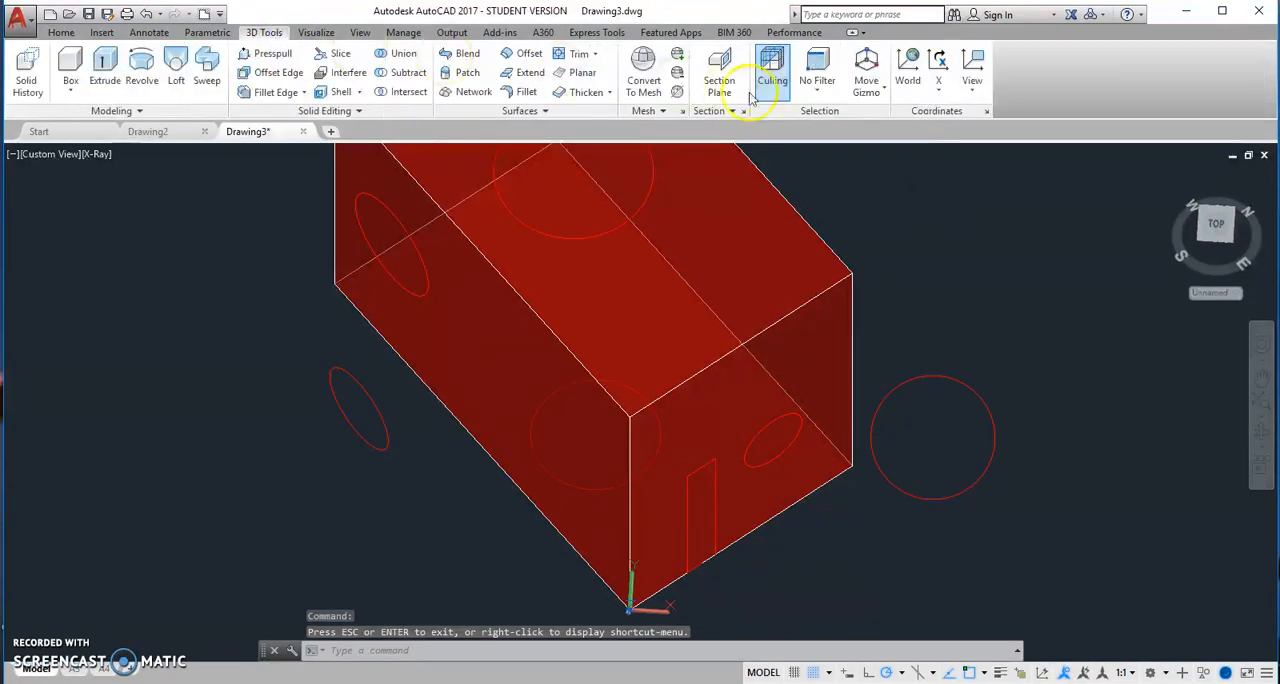
left_click(972, 88)
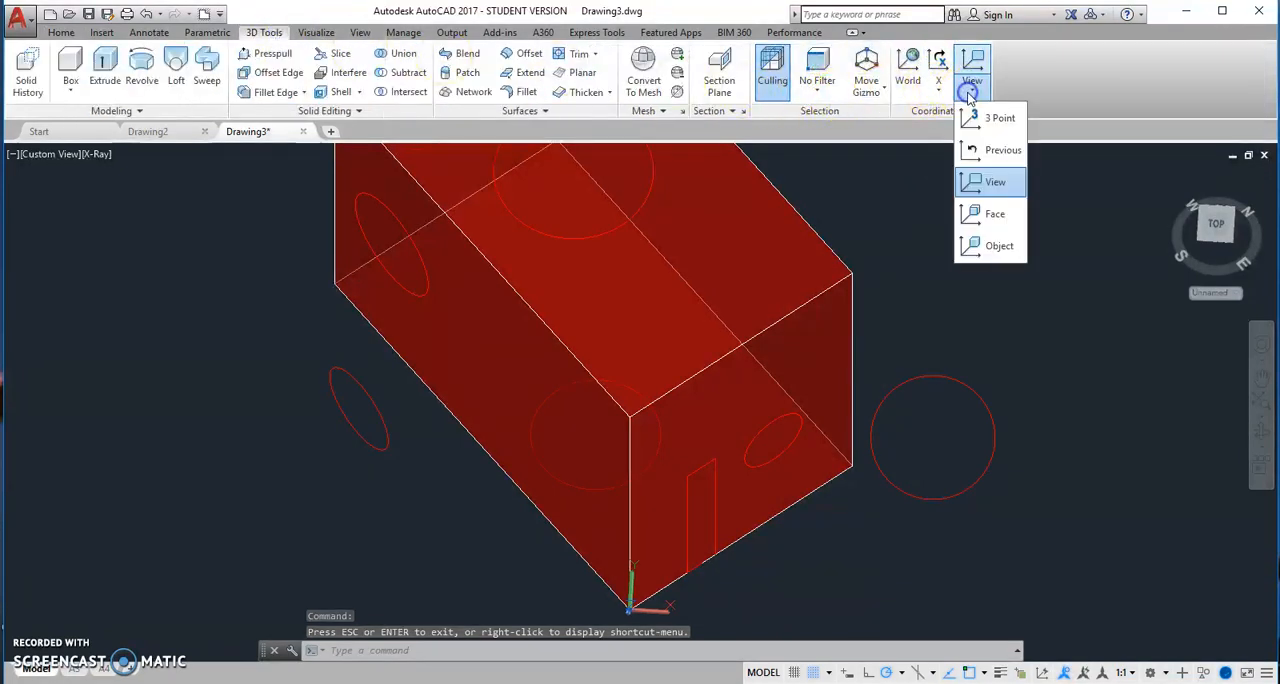
left_click(995, 218)
left_click(480, 346)
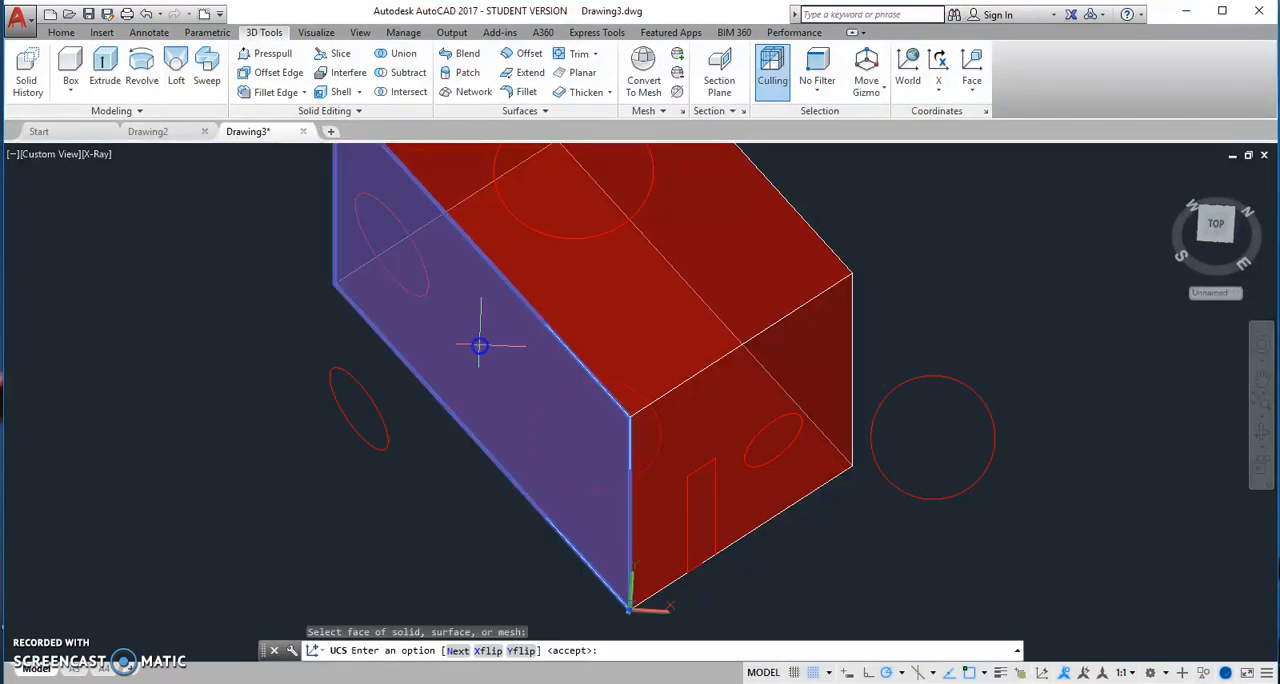
middle_click_drag(614, 543, 607, 458)
scroll(646, 535, "up", 2)
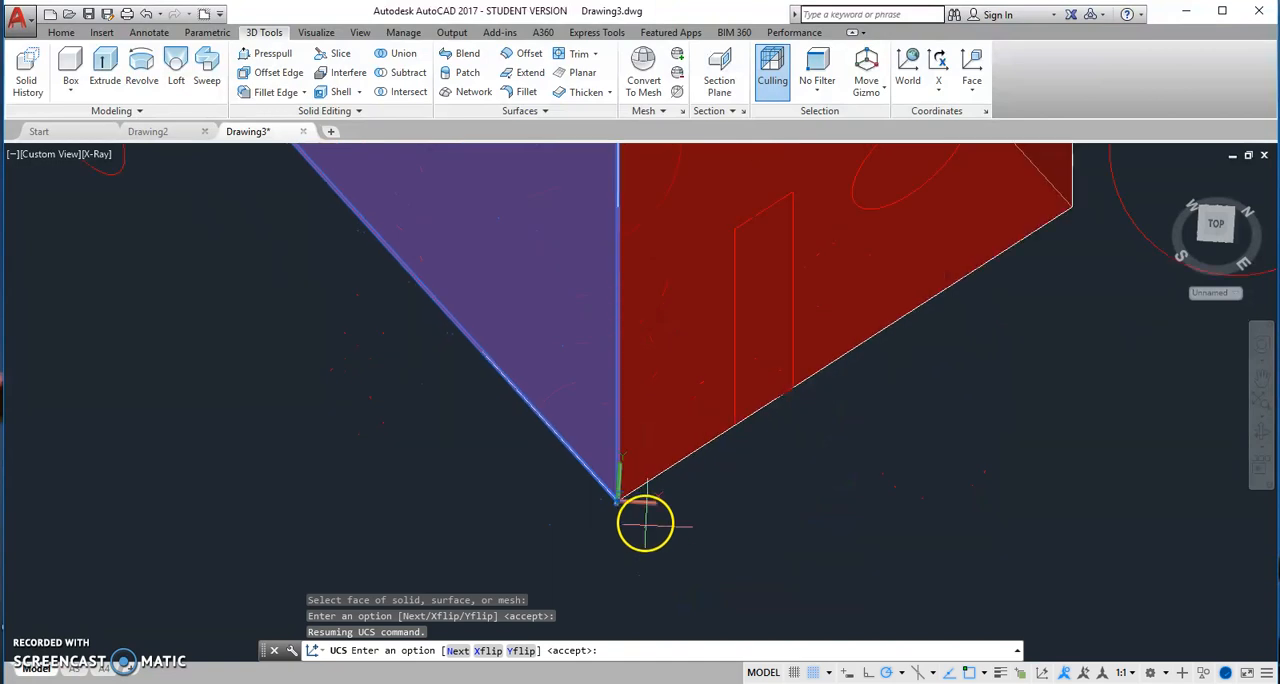
scroll(648, 518, "up", 2)
scroll(646, 512, "down", 3)
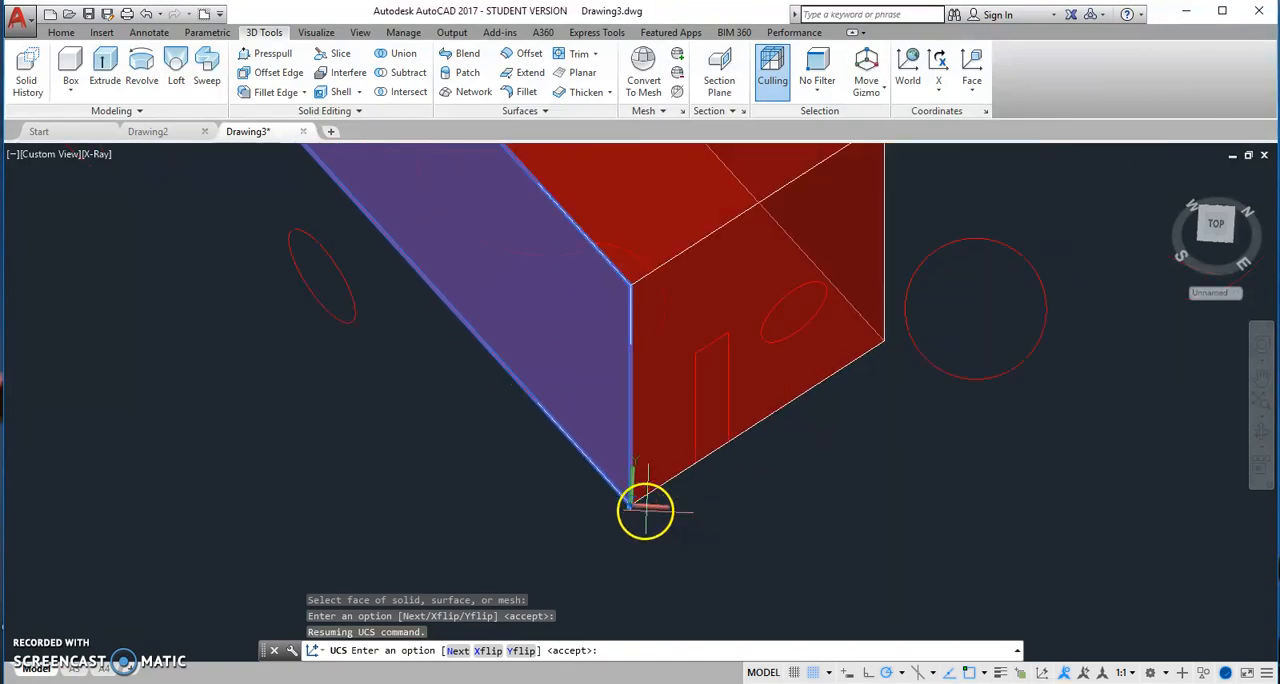
scroll(590, 430, "down", 1)
middle_click_drag(587, 424, 623, 489)
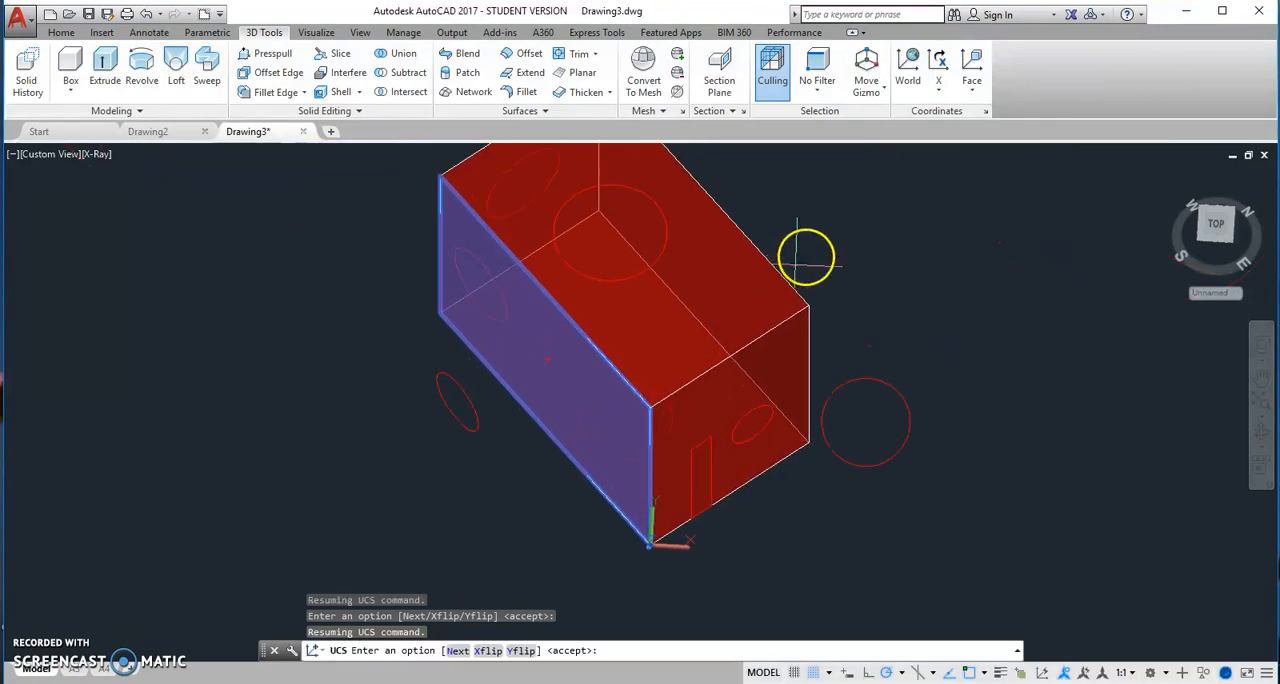
Align the UCS with the 3D box at its near upper corner, using the Object option
left_click(968, 92)
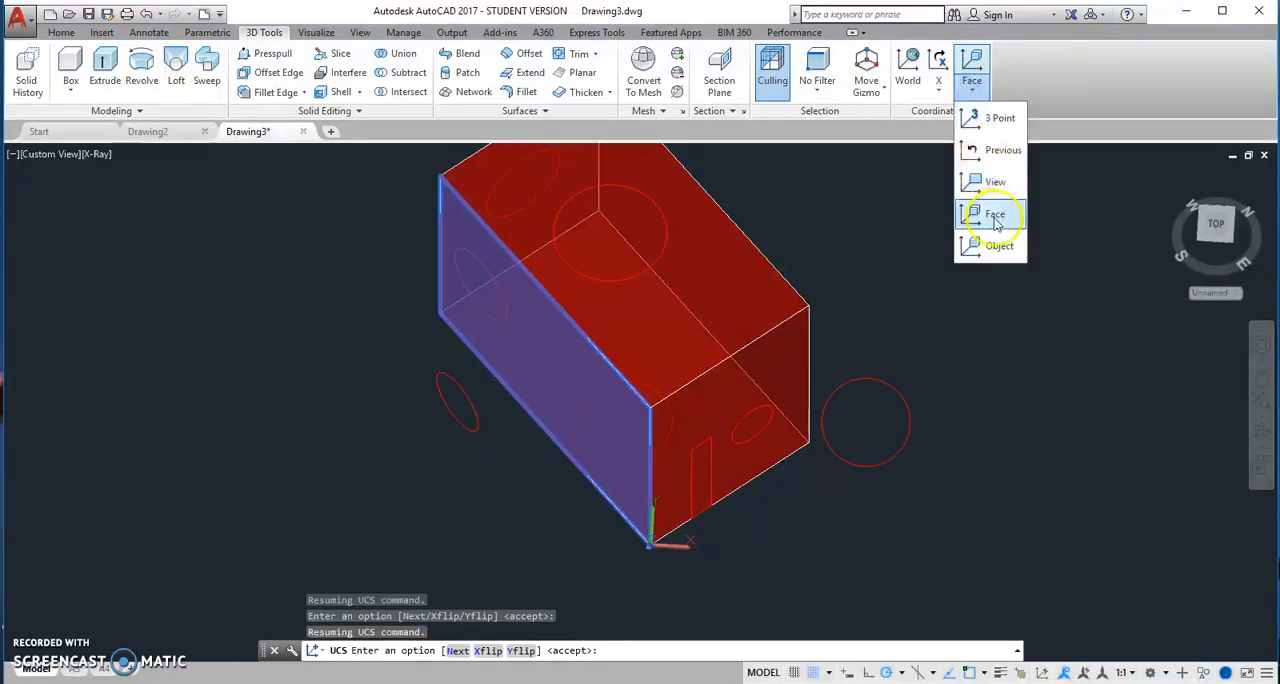
left_click(992, 248)
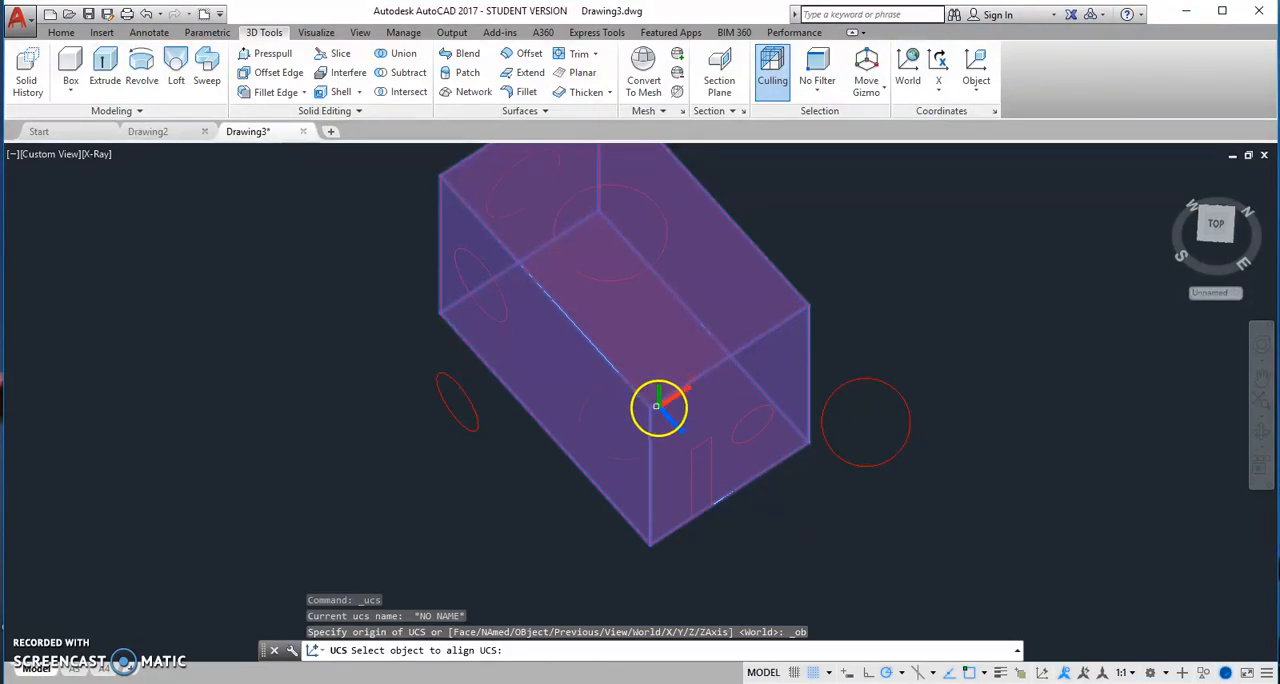
left_click(658, 398)
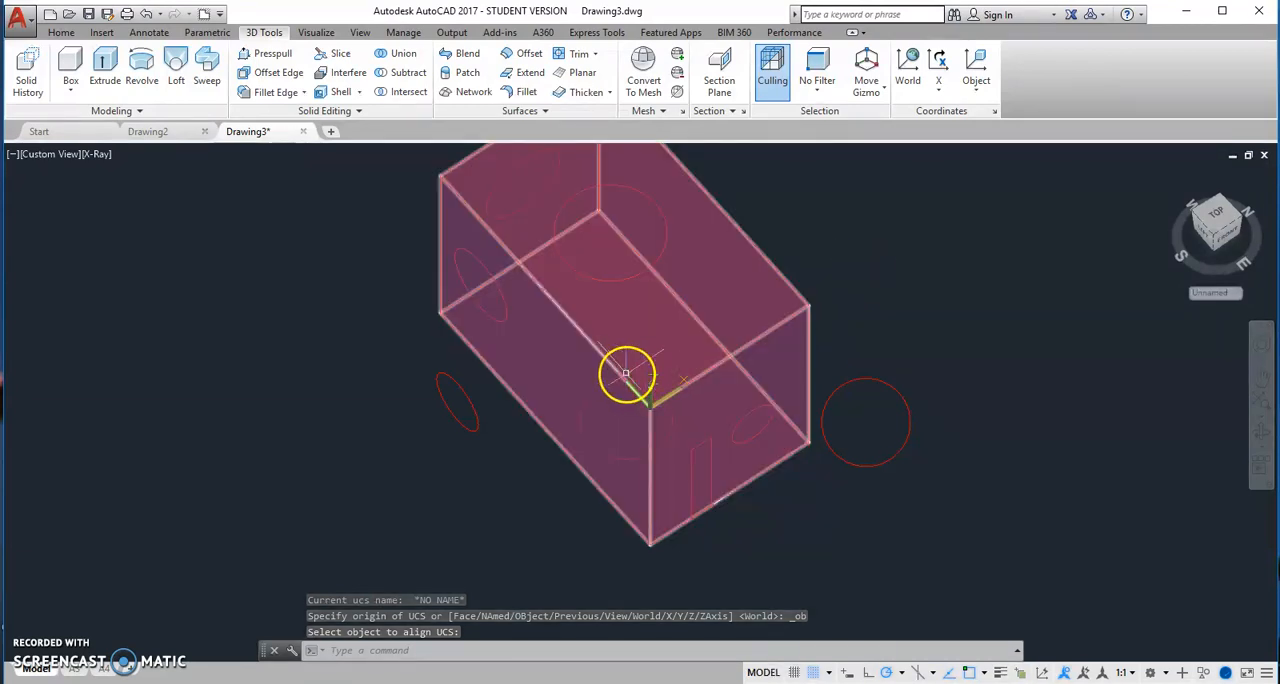
left_click(717, 308)
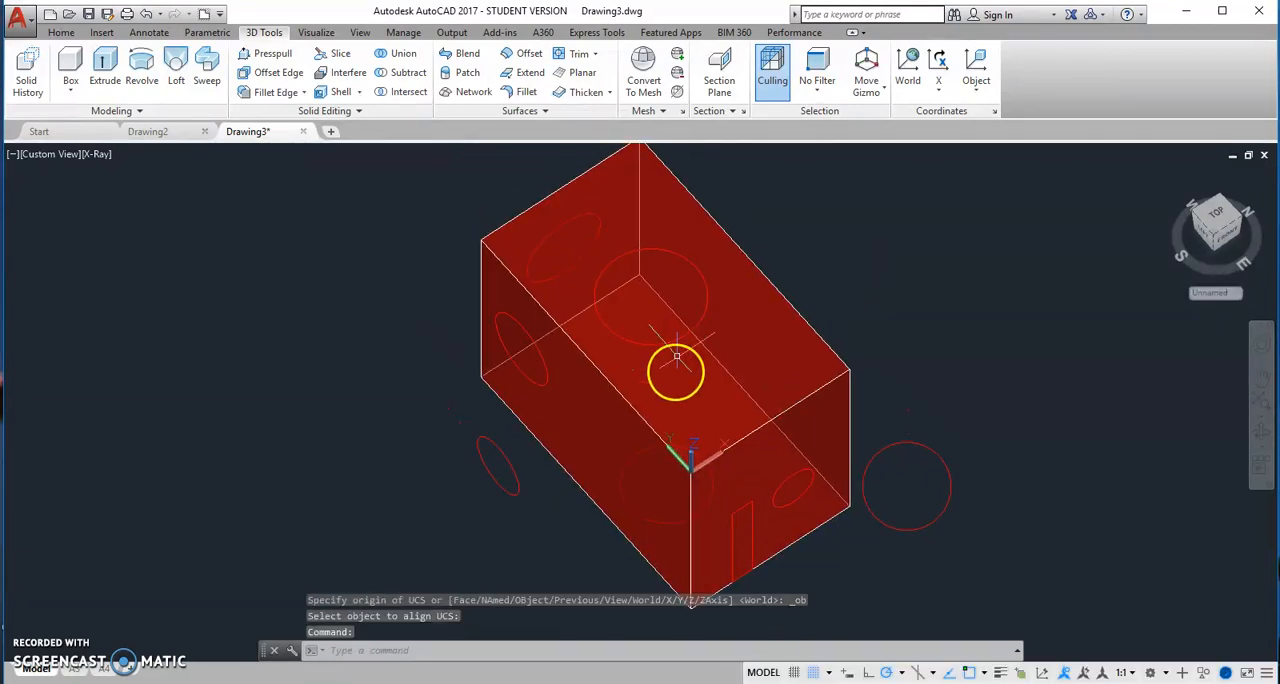